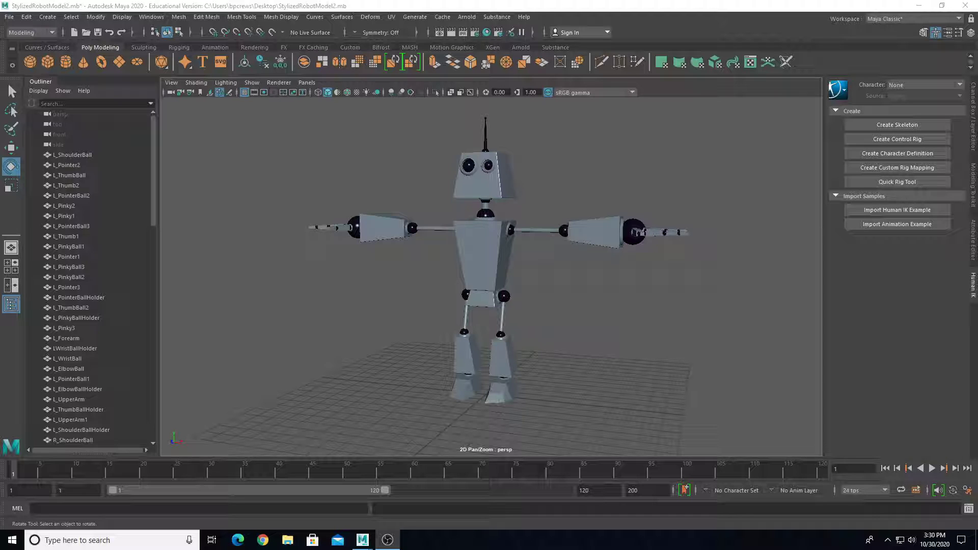
# - Orbit around the T-pose robot and marquee-select all of its meshes
pyautogui.keyDown('alt'); pyautogui.moveTo(517, 318); pyautogui.dragTo(484, 328); pyautogui.keyUp('alt')
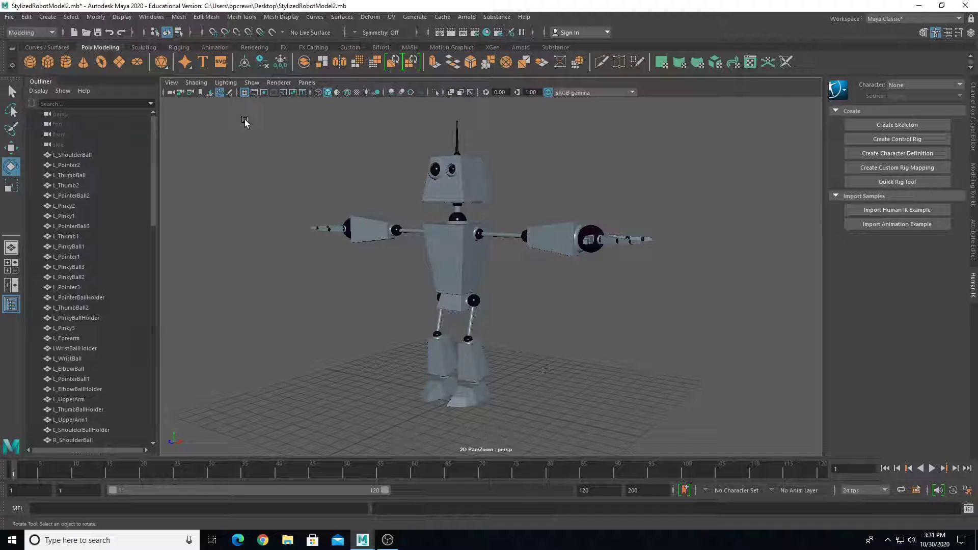
pyautogui.moveTo(271, 106); pyautogui.dragTo(737, 428)
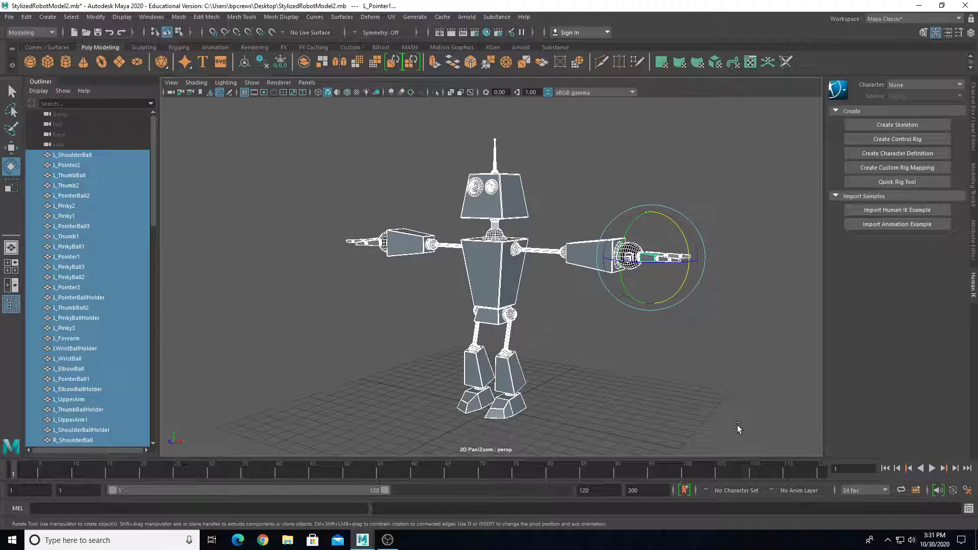
pyautogui.keyDown('alt'); pyautogui.moveTo(523, 291); pyautogui.dragTo(598, 334); pyautogui.keyUp('alt')
pyautogui.click(568, 311)
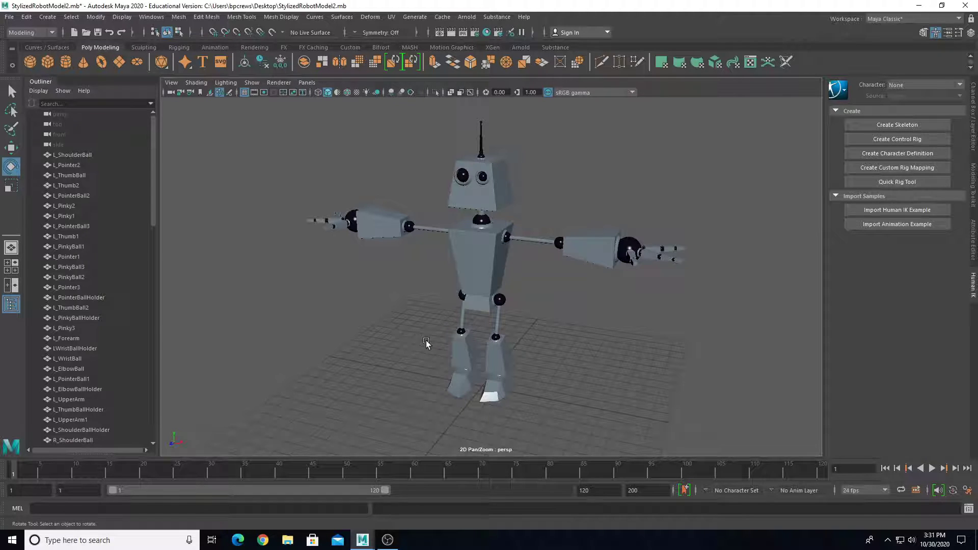
pyautogui.click(377, 221)
pyautogui.click(469, 235)
pyautogui.click(581, 245)
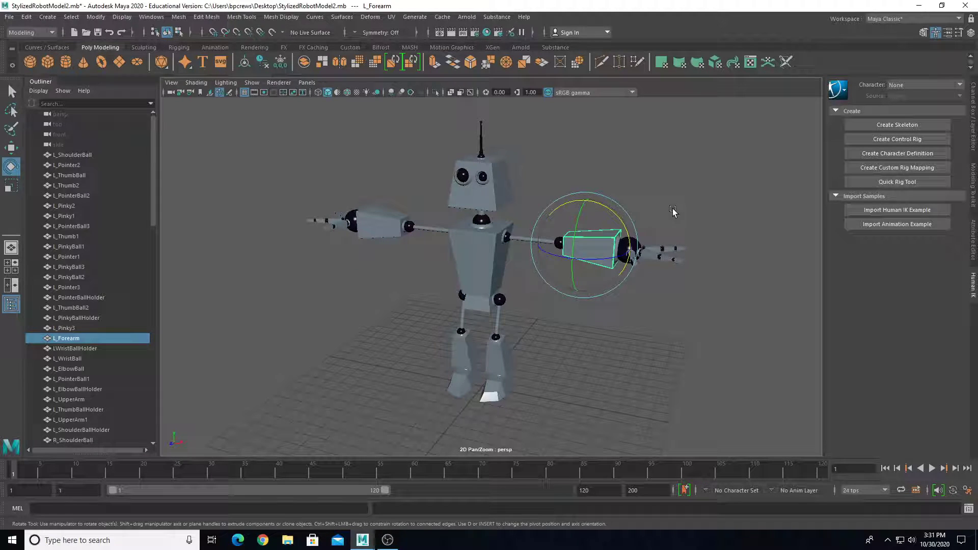
pyautogui.click(687, 173)
pyautogui.moveTo(726, 103); pyautogui.dragTo(254, 437)
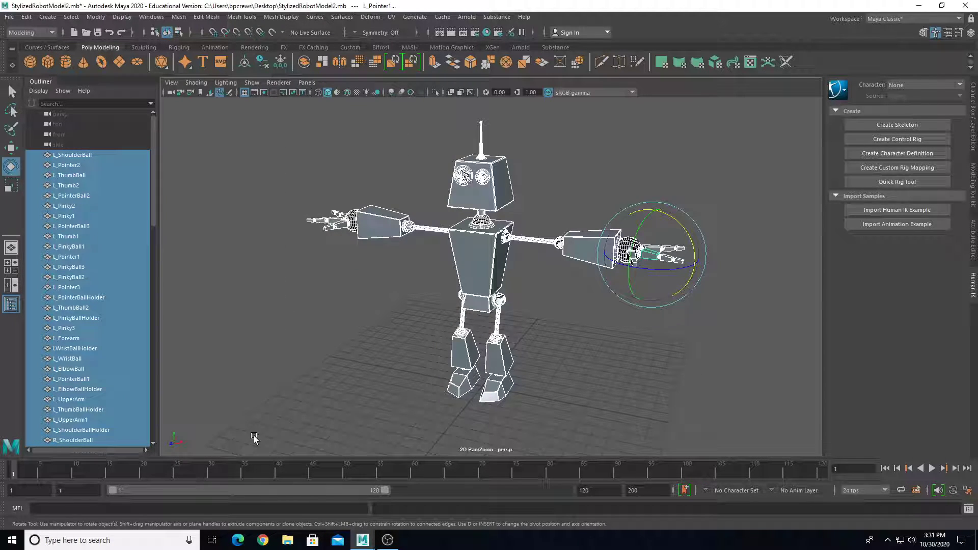
pyautogui.click(259, 390)
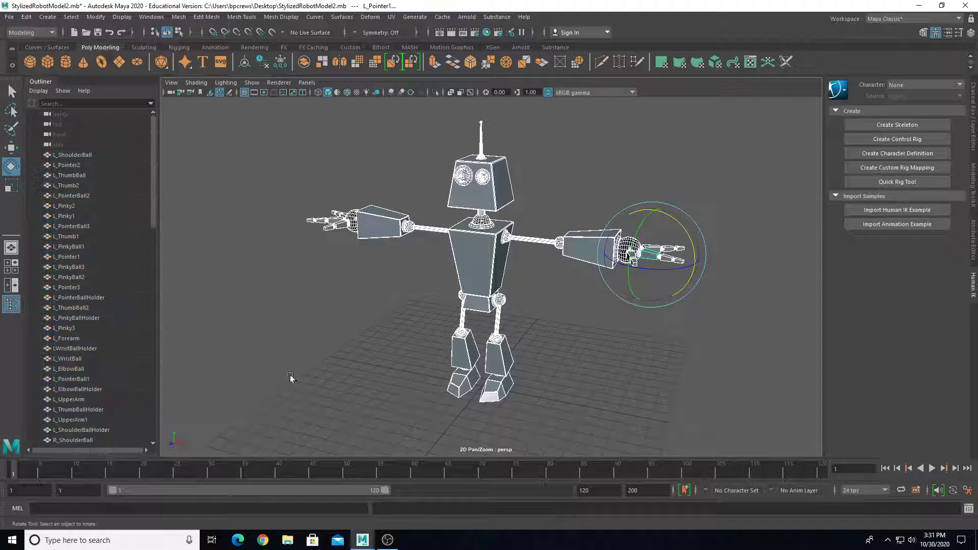
pyautogui.click(499, 301)
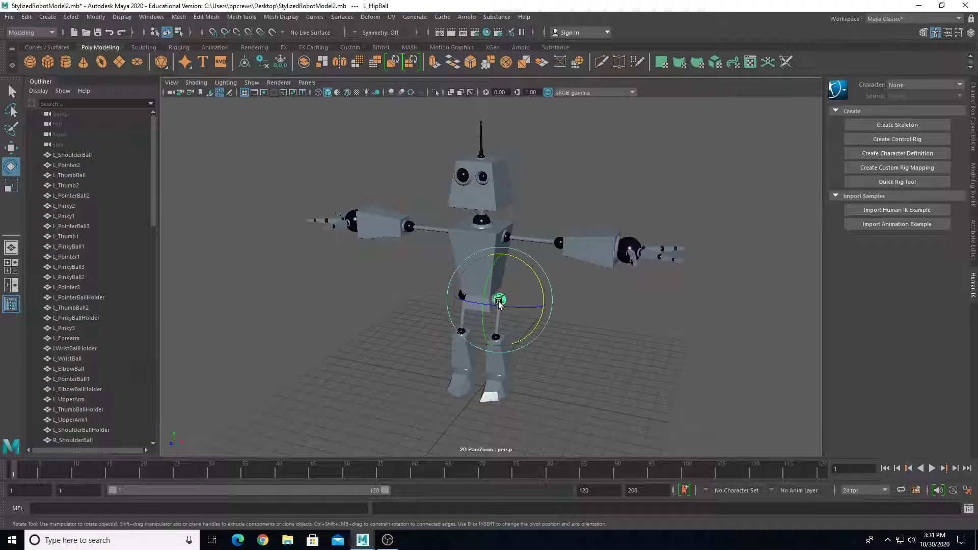
pyautogui.click(477, 207)
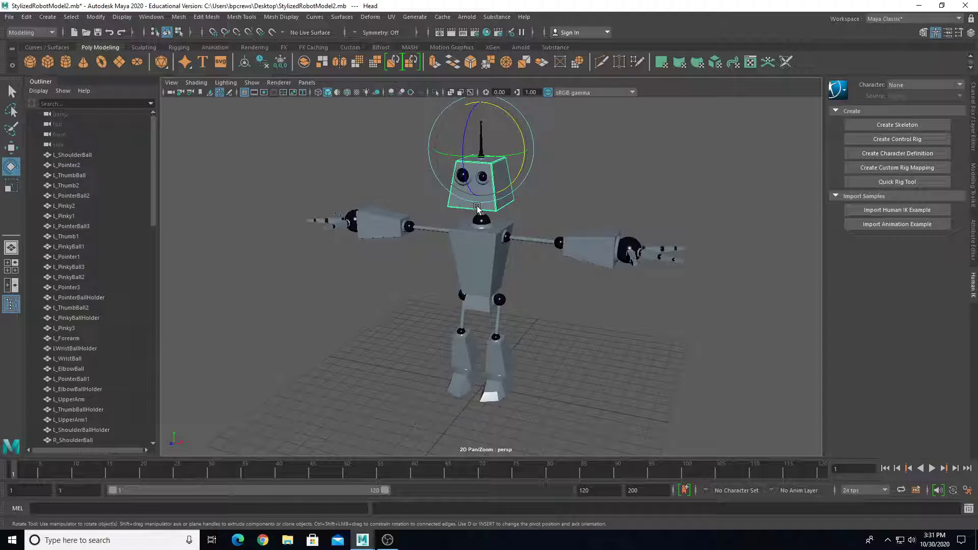
pyautogui.click(347, 174)
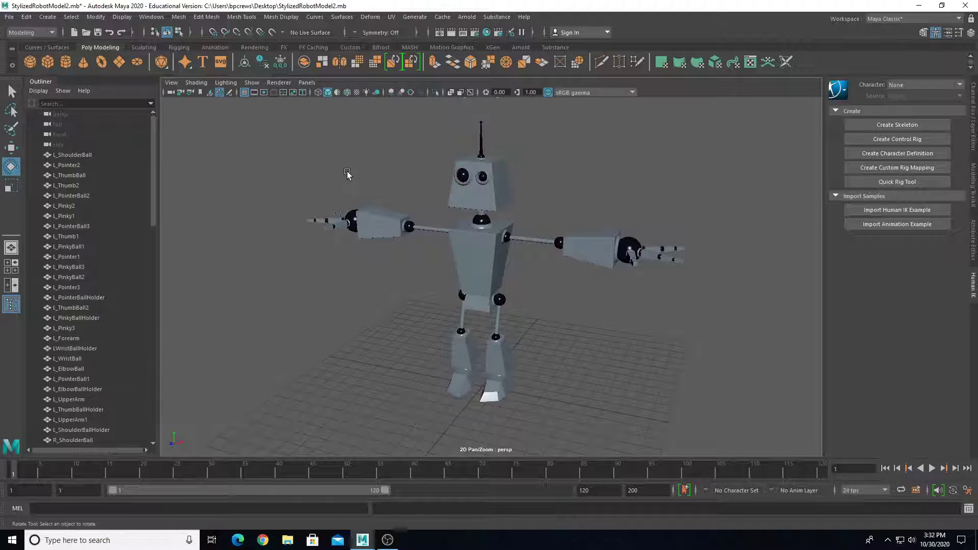
pyautogui.click(86, 156)
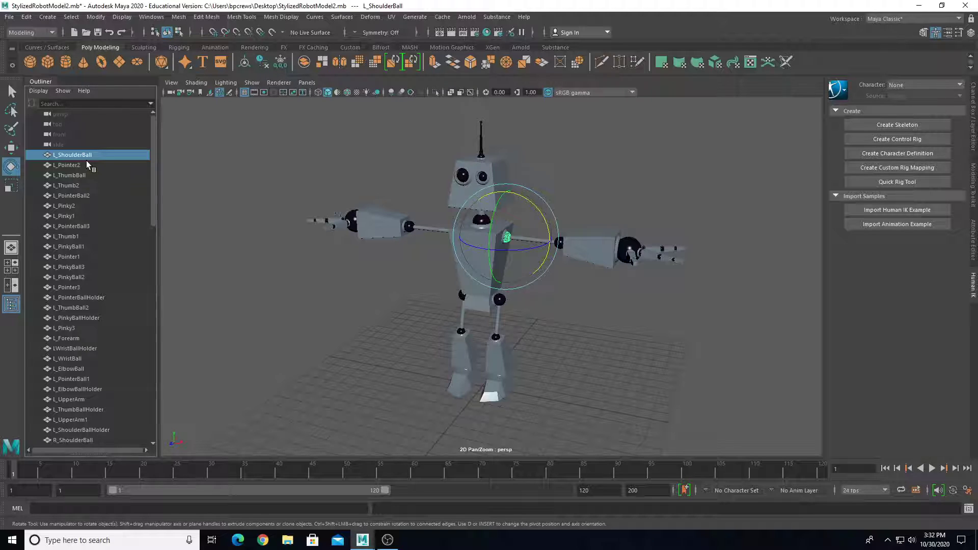
pyautogui.scroll(-10, 87, 161)
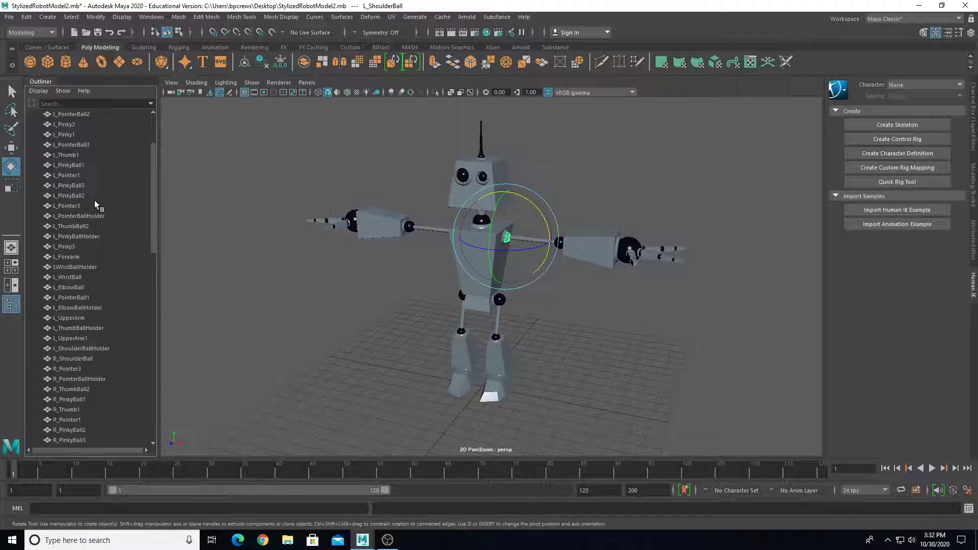
pyautogui.moveTo(66, 174); pyautogui.dragTo(66, 246)
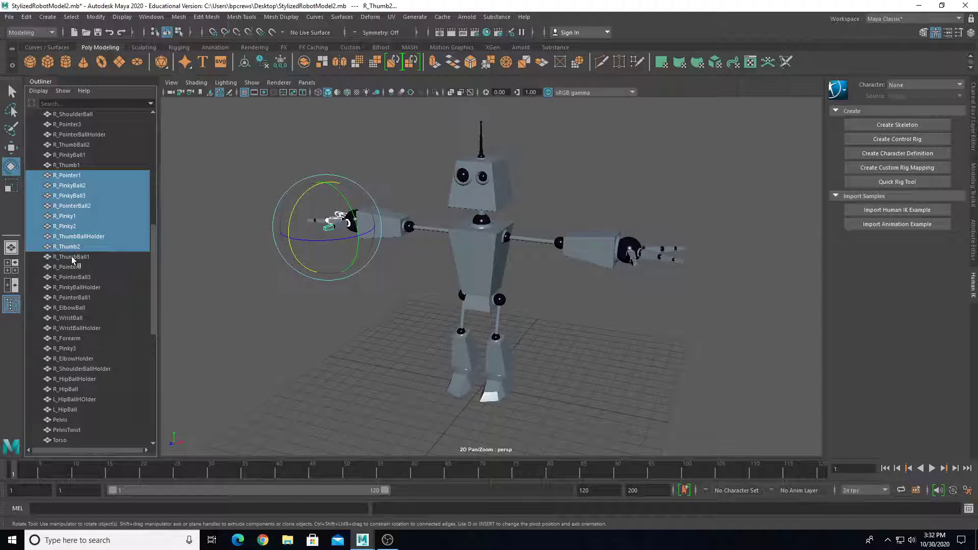
pyautogui.scroll(-8, 86, 285)
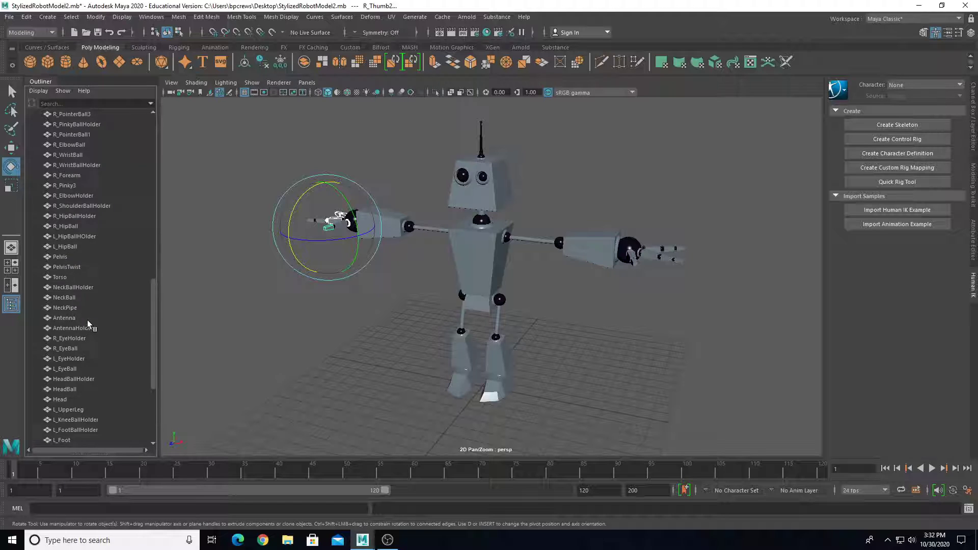
pyautogui.click(59, 317)
pyautogui.click(60, 307)
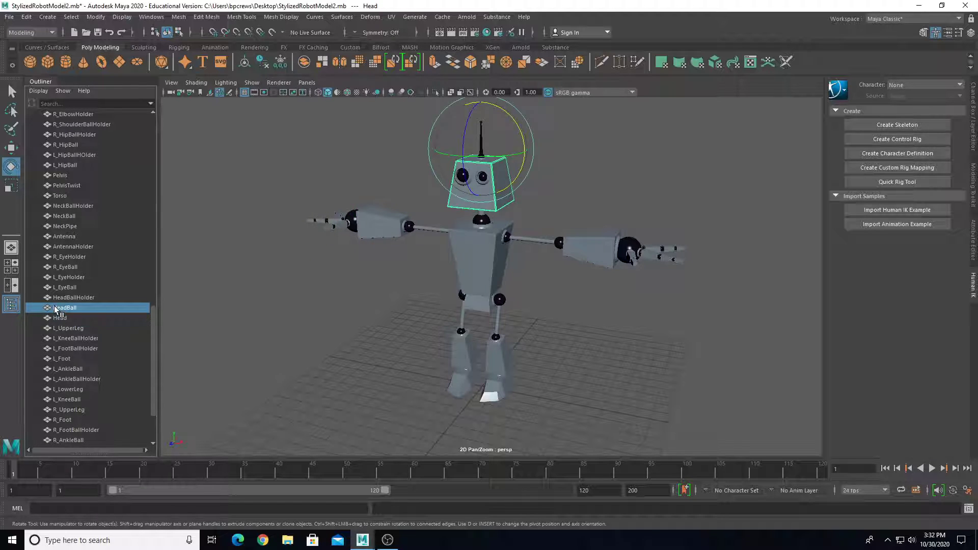
pyautogui.click(70, 235)
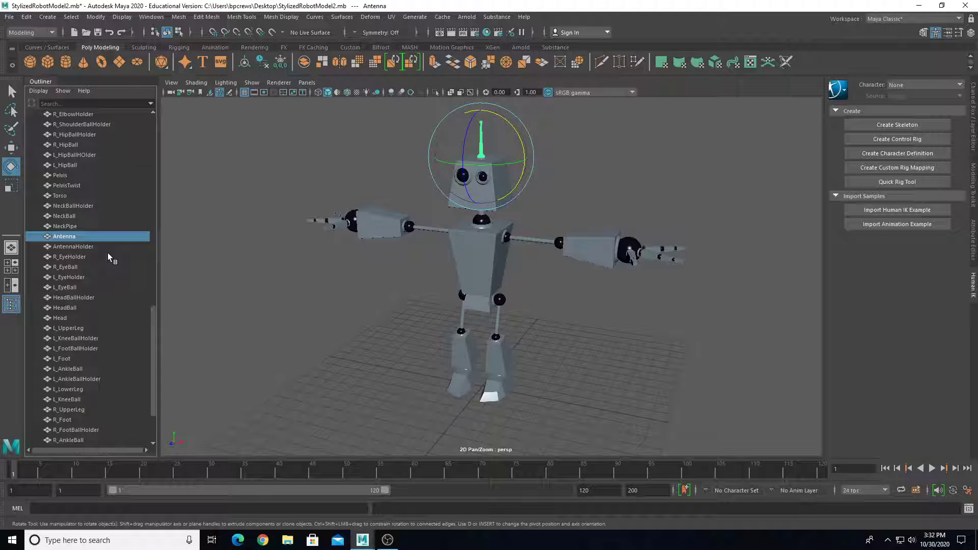
pyautogui.scroll(1, 108, 260)
pyautogui.scroll(-1, 109, 275)
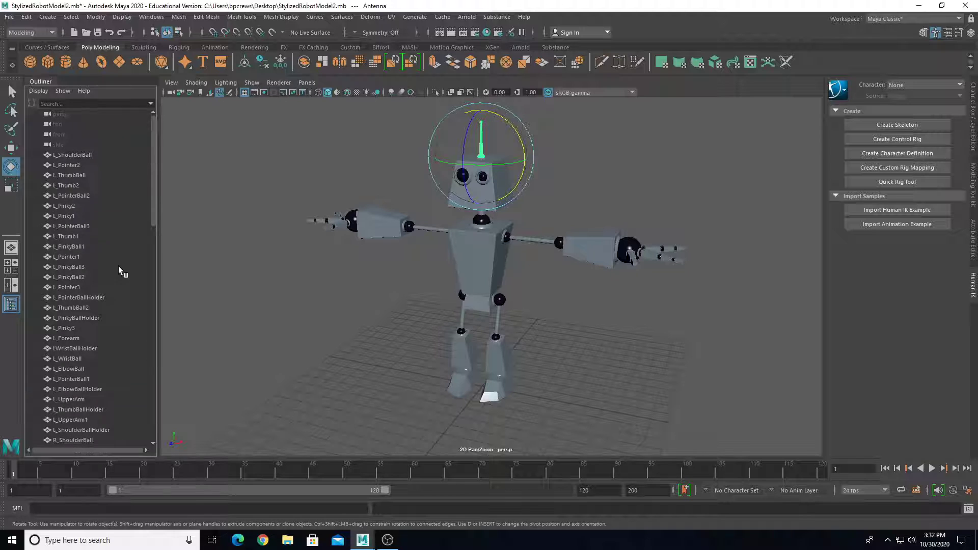
pyautogui.scroll(1, 117, 275)
pyautogui.scroll(-2, 86, 273)
pyautogui.scroll(20, 87, 280)
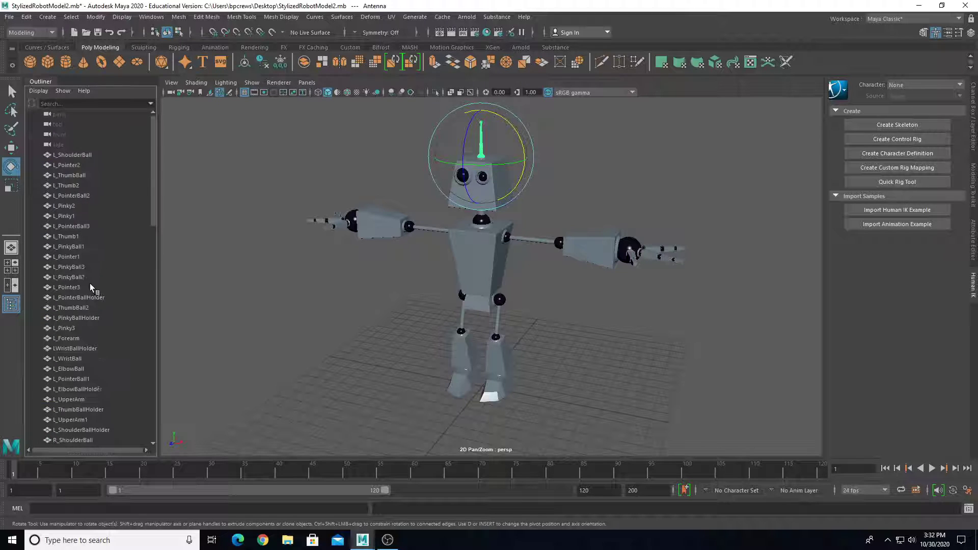
pyautogui.click(323, 257)
pyautogui.scroll(-2, 321, 350)
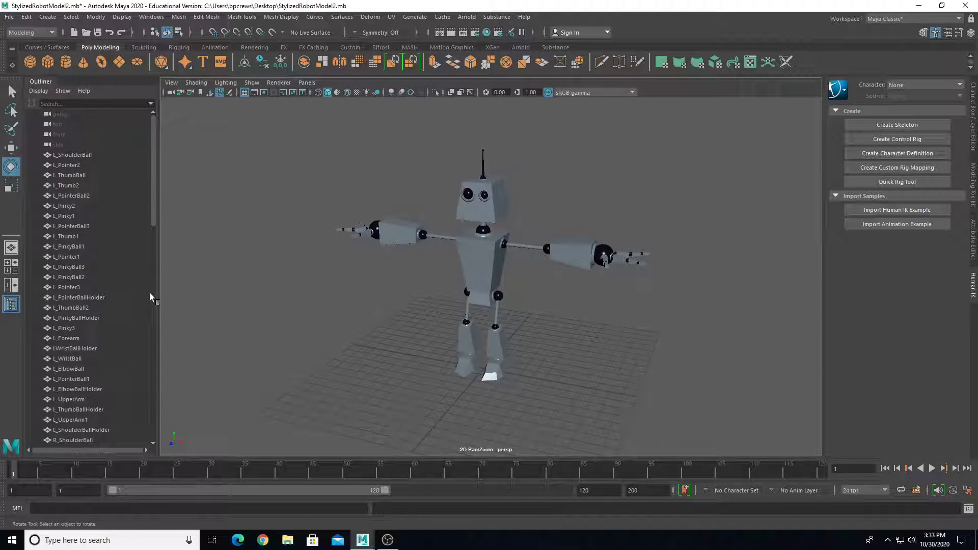
pyautogui.scroll(-15, 96, 295)
pyautogui.scroll(-4, 91, 357)
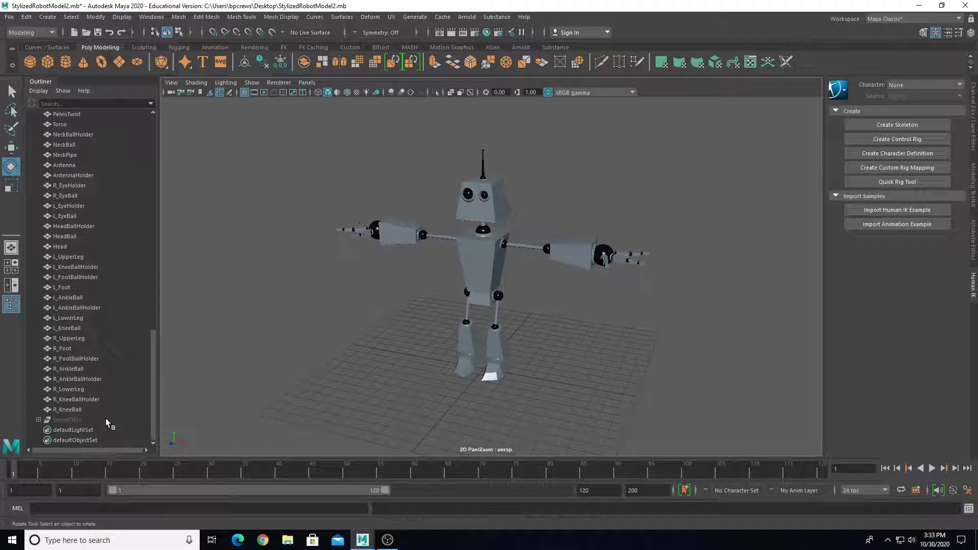
pyautogui.scroll(2, 328, 370)
pyautogui.scroll(2, 362, 321)
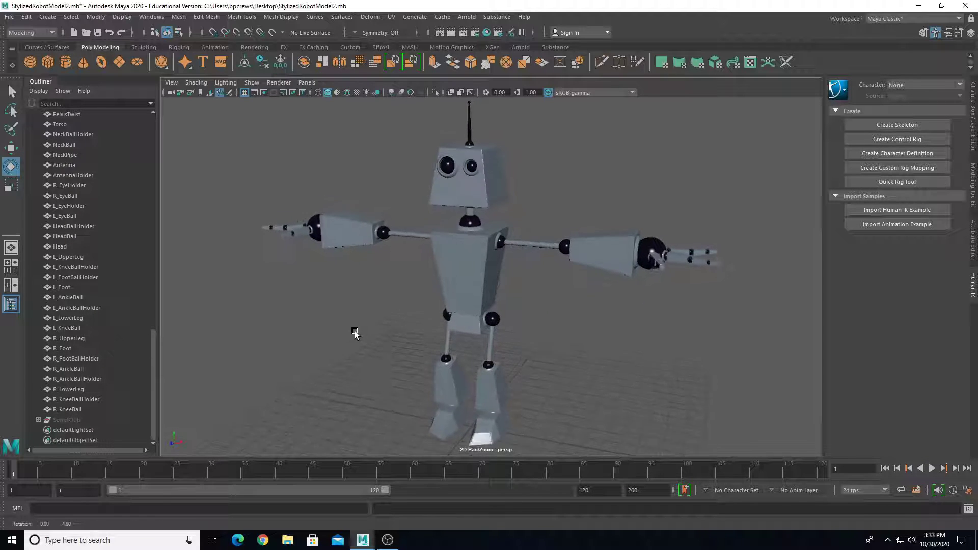
pyautogui.click(73, 420)
pyautogui.click(329, 346)
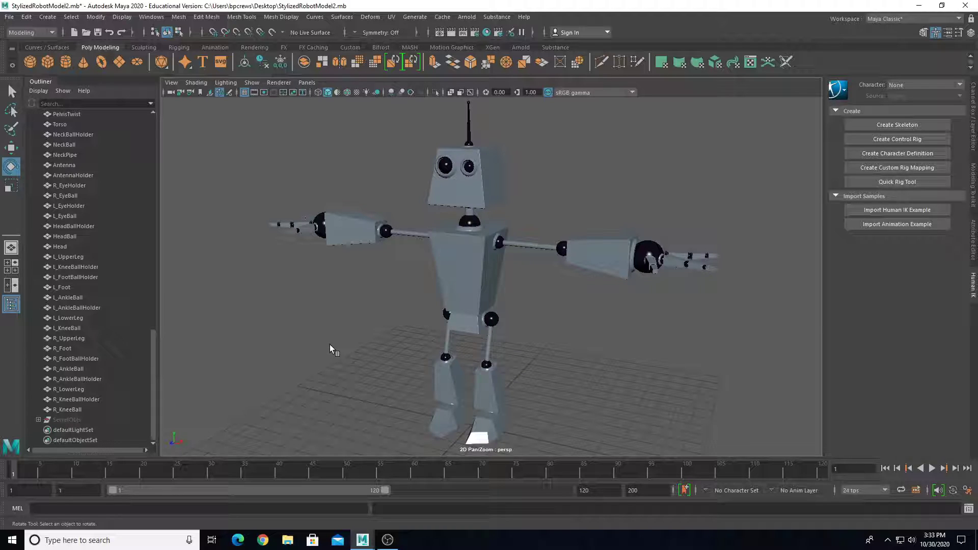
pyautogui.click(478, 276)
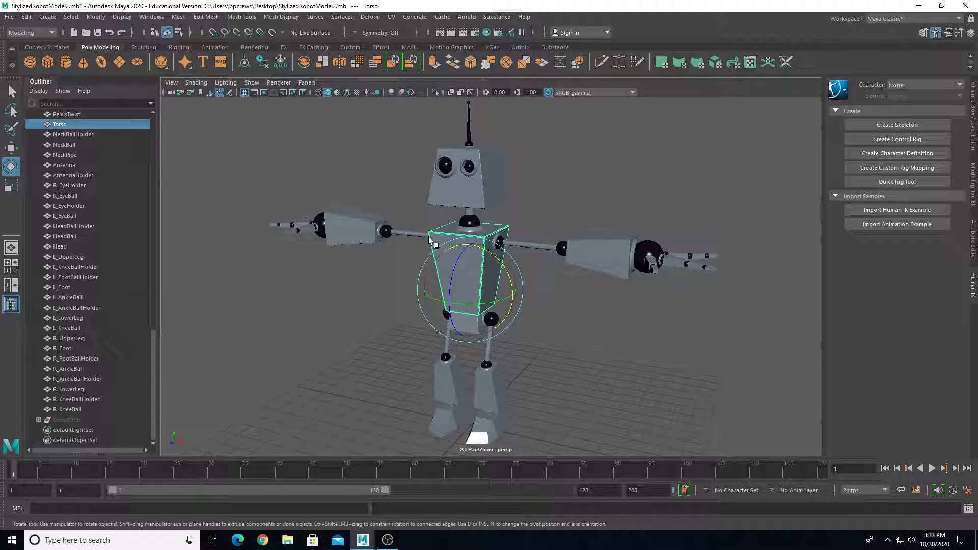
pyautogui.scroll(3, 341, 159)
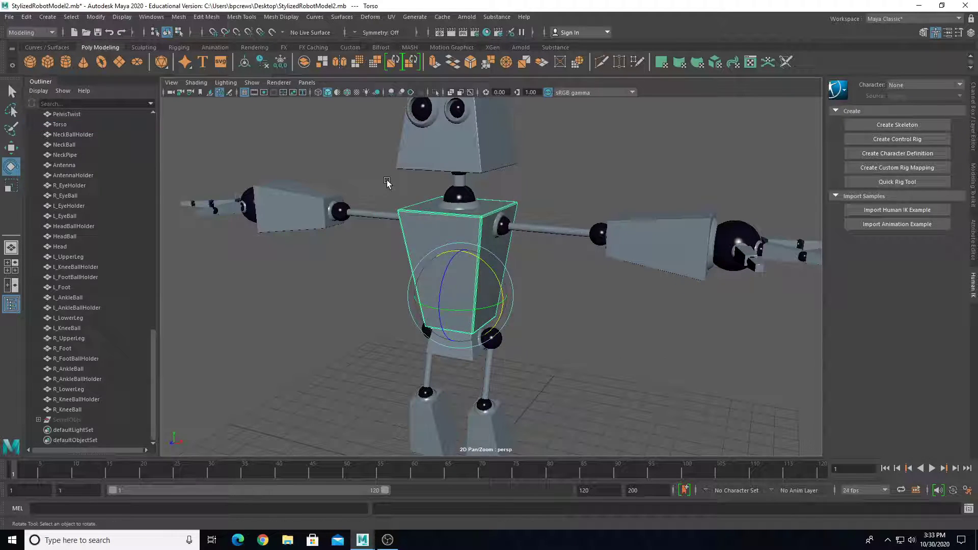
pyautogui.scroll(-2, 366, 206)
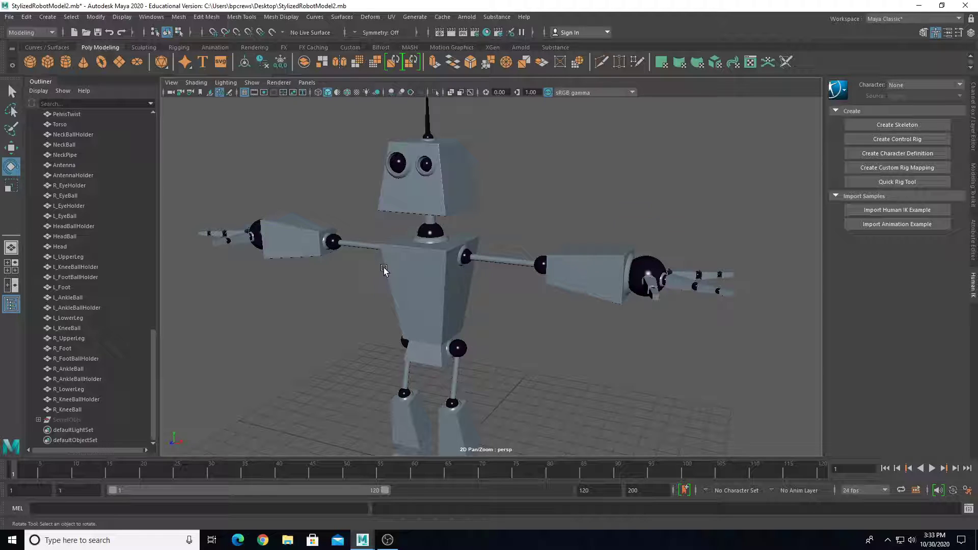
pyautogui.scroll(3, 385, 271)
pyautogui.click(392, 213)
pyautogui.moveTo(393, 212); pyautogui.dragTo(411, 234, button='middle')
pyautogui.scroll(1, 415, 245)
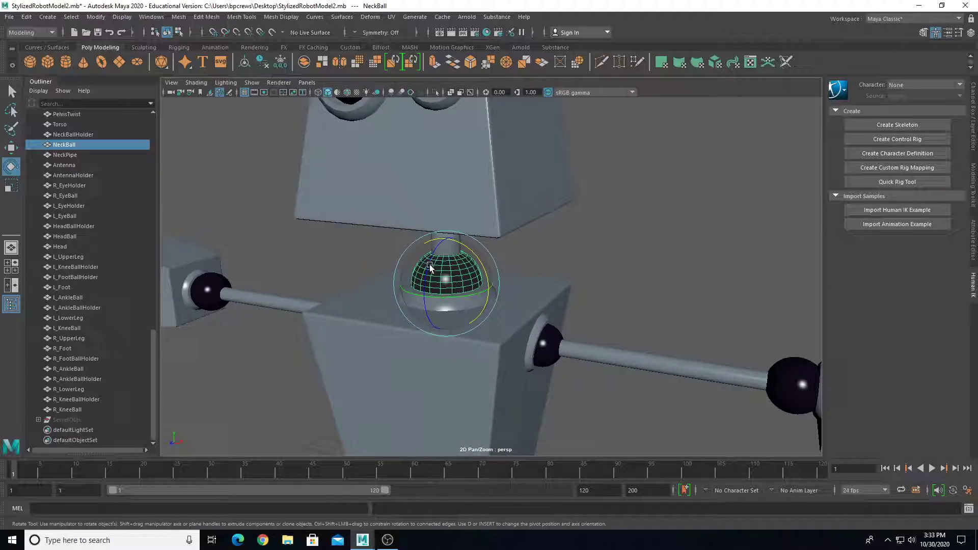
pyautogui.scroll(2, 434, 266)
pyautogui.scroll(2, 454, 306)
pyautogui.moveTo(460, 327); pyautogui.dragTo(453, 294)
pyautogui.hotkey('ctrl', 'z')
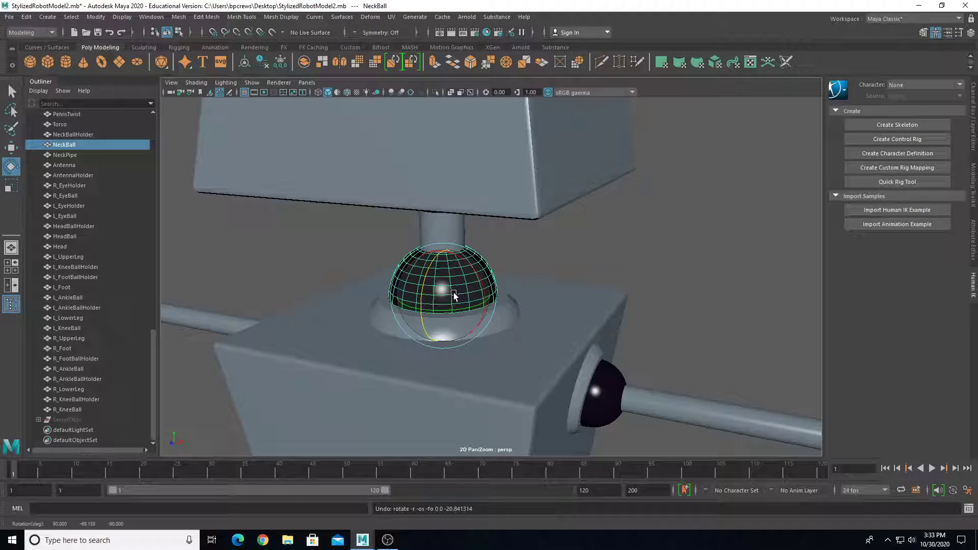
pyautogui.click(665, 290)
pyautogui.scroll(-5, 637, 272)
pyautogui.scroll(-5, 642, 316)
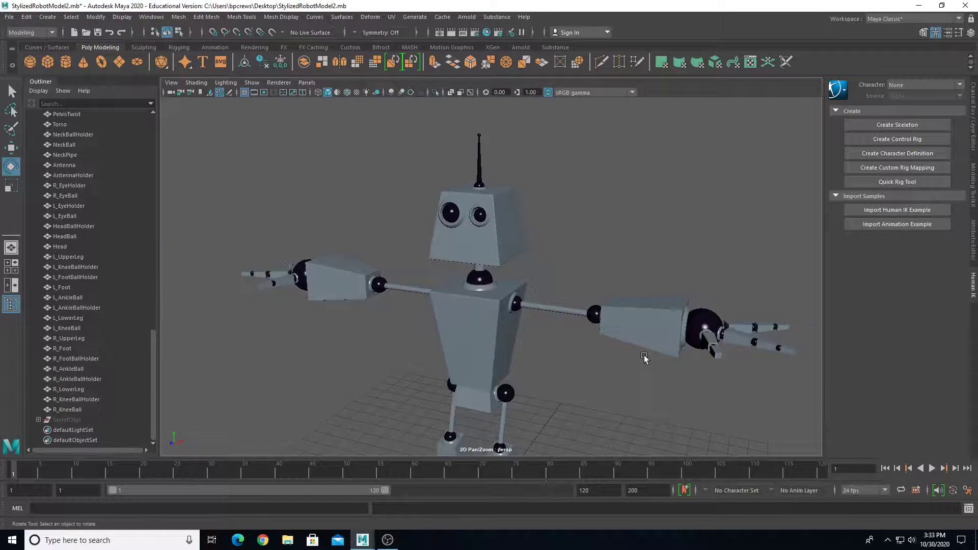
pyautogui.keyDown('alt'); pyautogui.moveTo(646, 356); pyautogui.dragTo(586, 257); pyautogui.keyUp('alt')
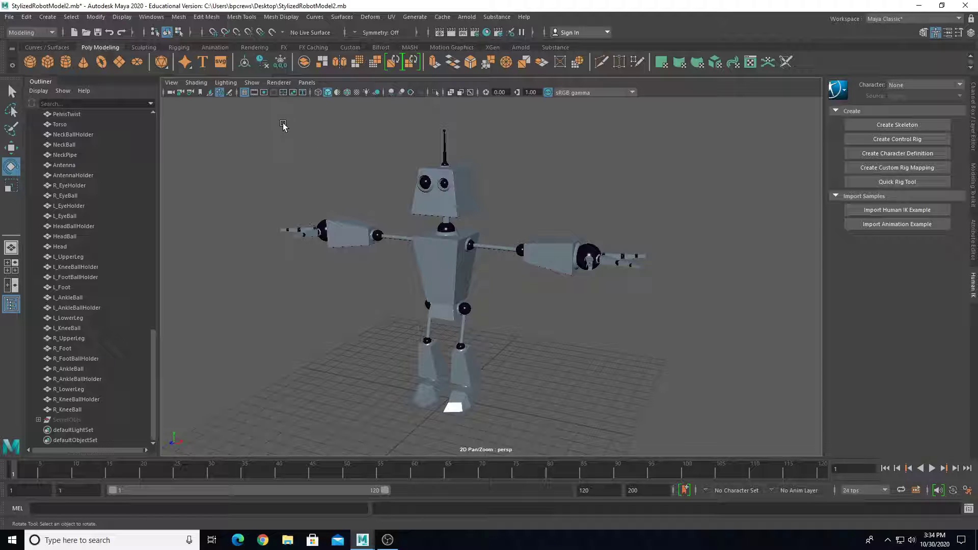
# - Marquee-select the whole robot and show its translate, rotate and scale values in the Channel Box
pyautogui.moveTo(237, 112); pyautogui.dragTo(729, 445)
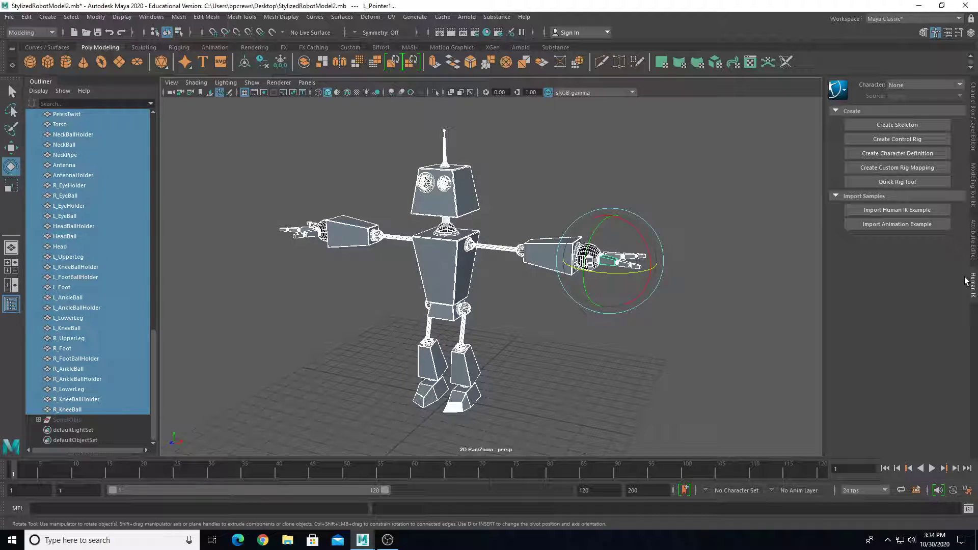
pyautogui.click(967, 142)
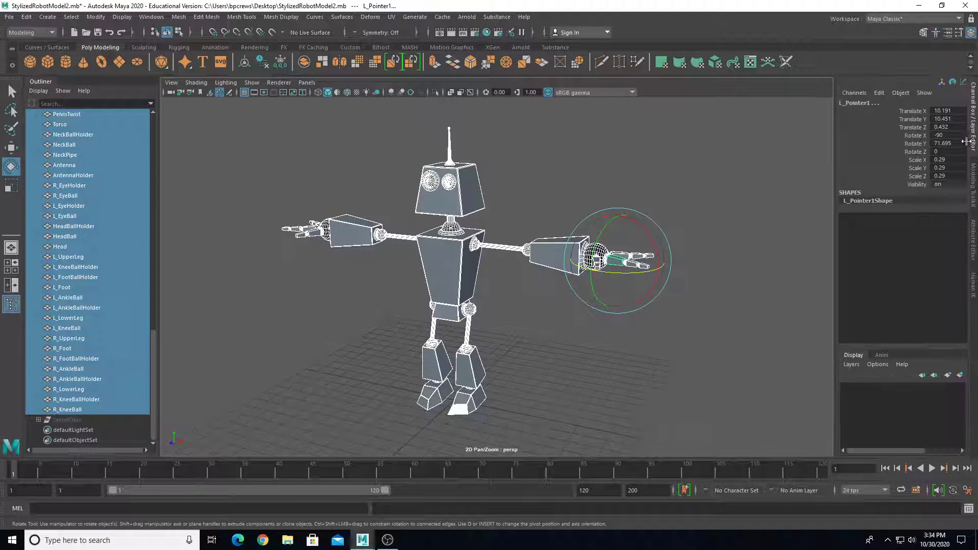
pyautogui.click(465, 203)
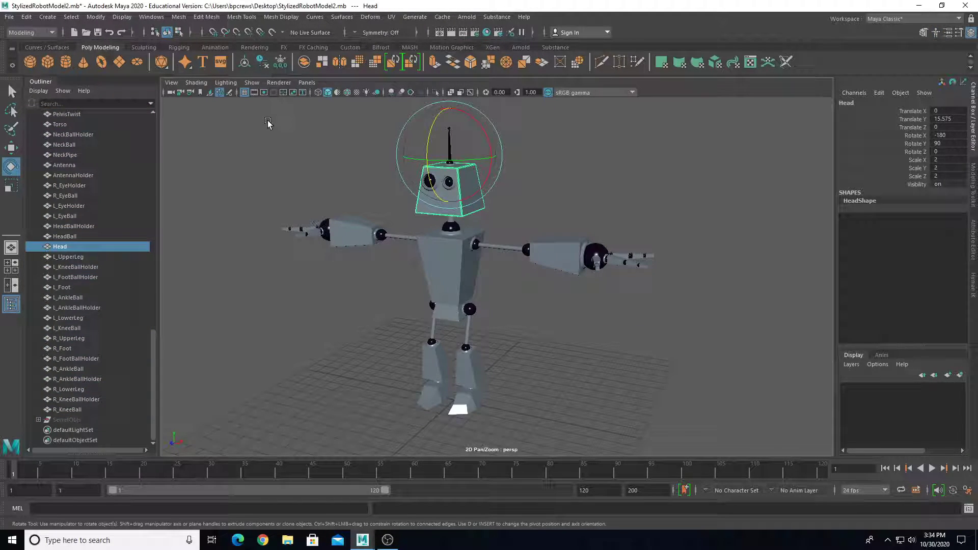
pyautogui.moveTo(261, 103); pyautogui.dragTo(747, 458)
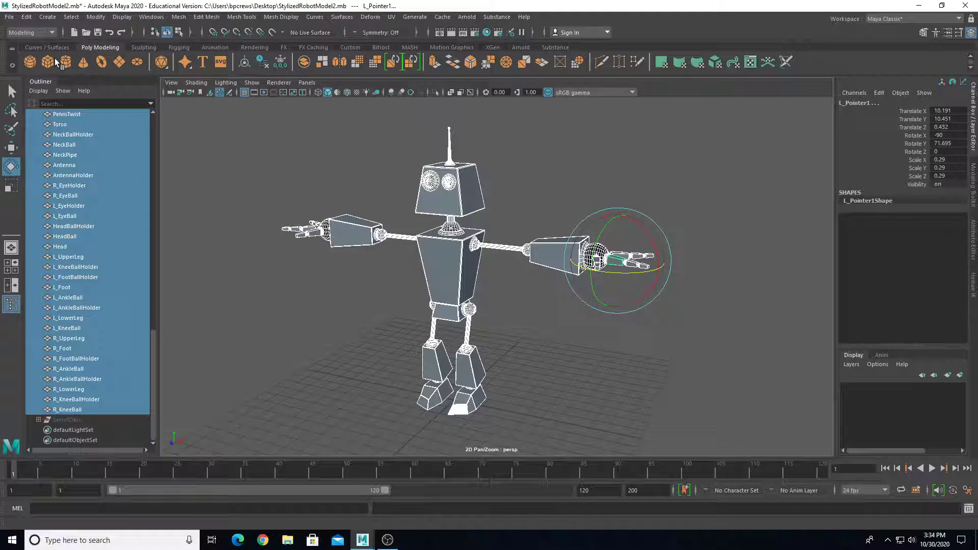
# - Delete the construction history of the current selection with Edit > Delete by Type > History
pyautogui.click(26, 17)
pyautogui.moveTo(108, 139)
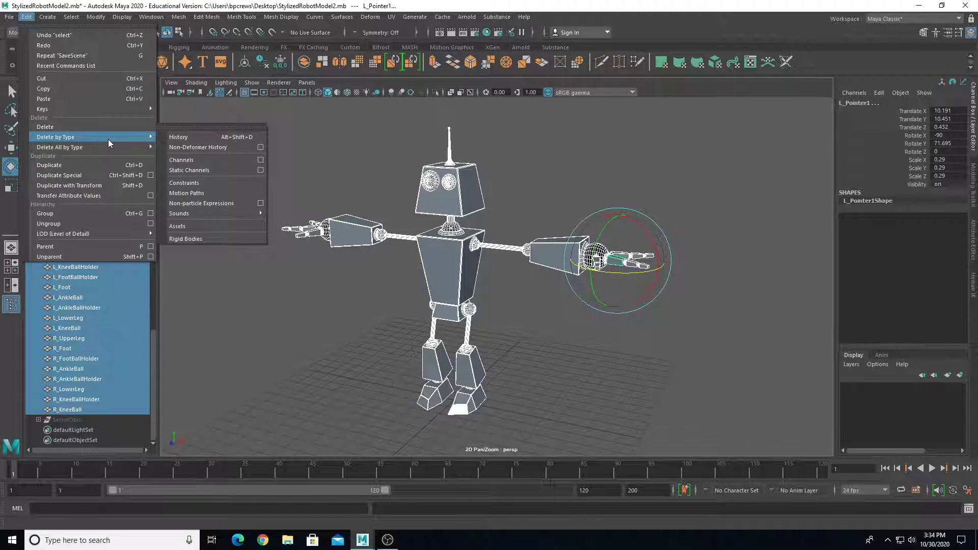
pyautogui.click(179, 138)
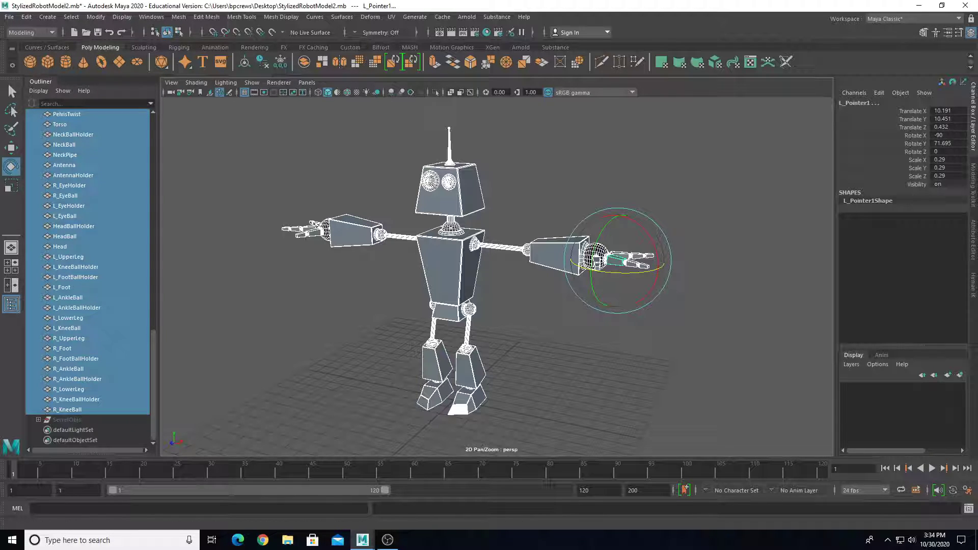
pyautogui.click(387, 539)
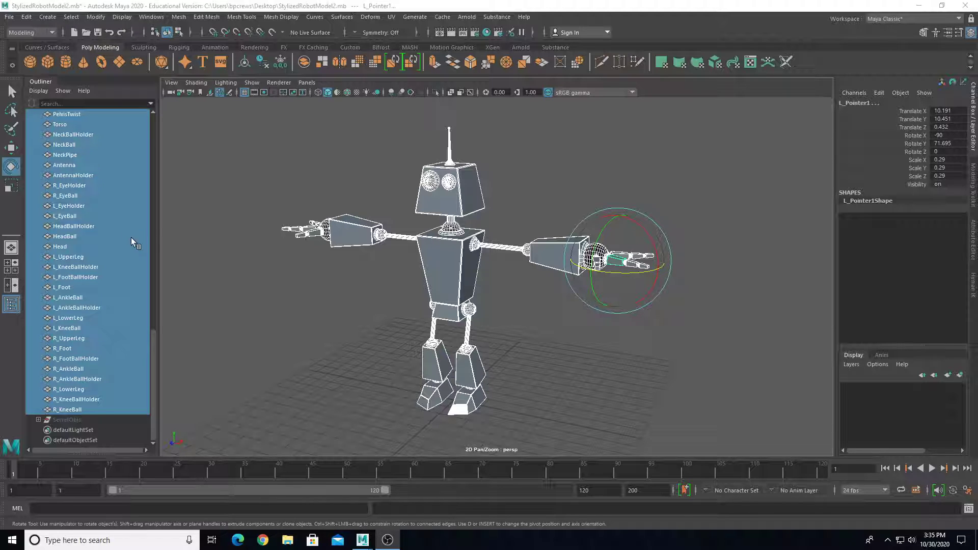
# - Marquee-select every robot part, delete their history, then clear the selection
pyautogui.moveTo(251, 114); pyautogui.dragTo(773, 490)
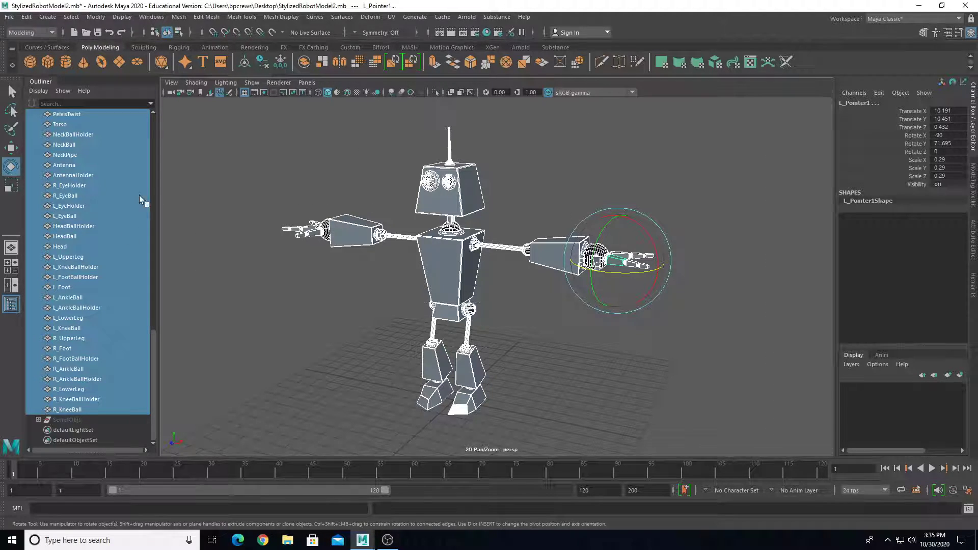
pyautogui.click(26, 17)
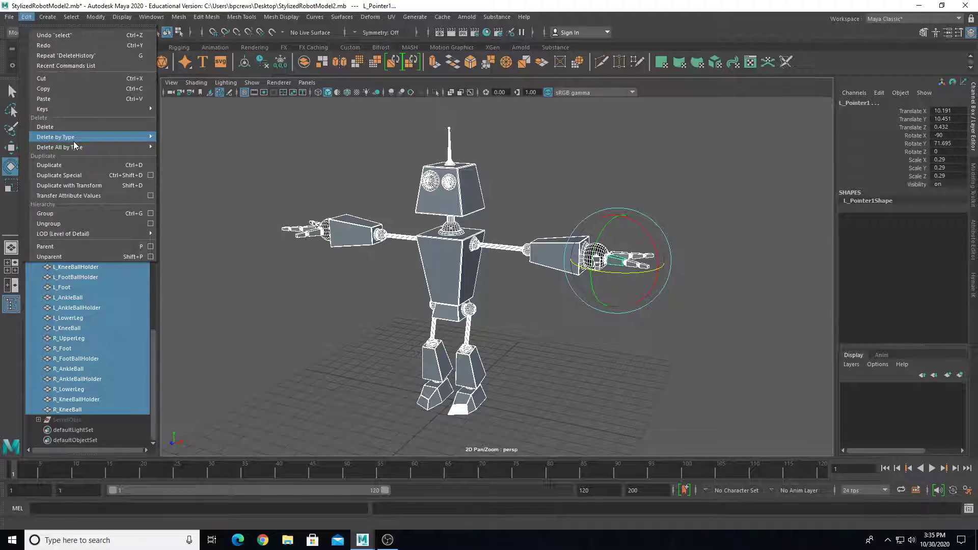
pyautogui.moveTo(86, 139)
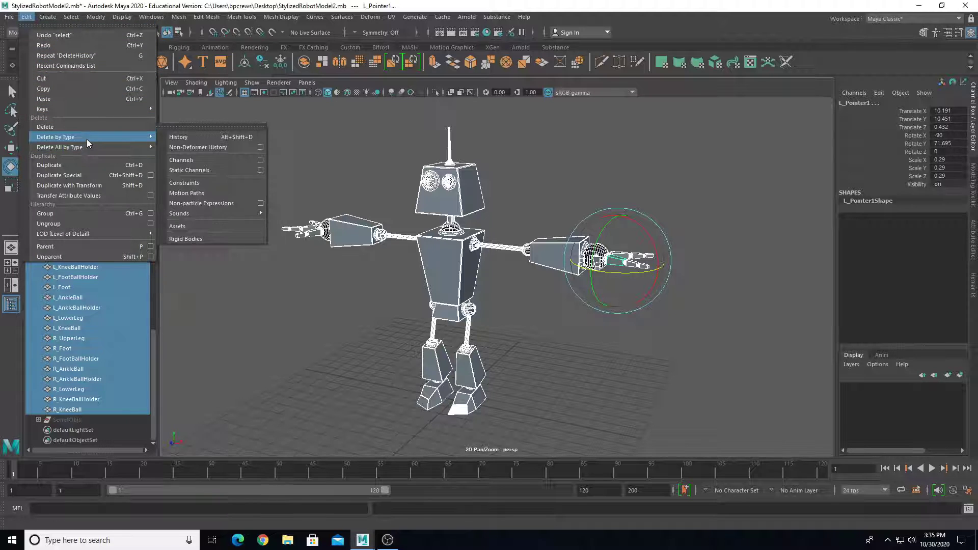
pyautogui.click(175, 139)
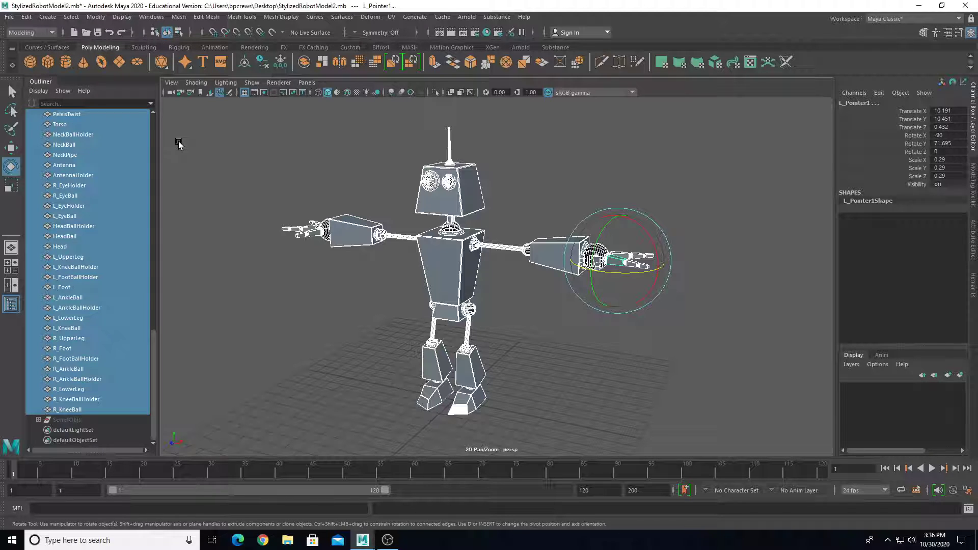
pyautogui.click(321, 178)
# - Open the Hypershade listing Mat_black, Mat_gray and other materials, docked along the bottom of Maya
pyautogui.scroll(2, 336, 219)
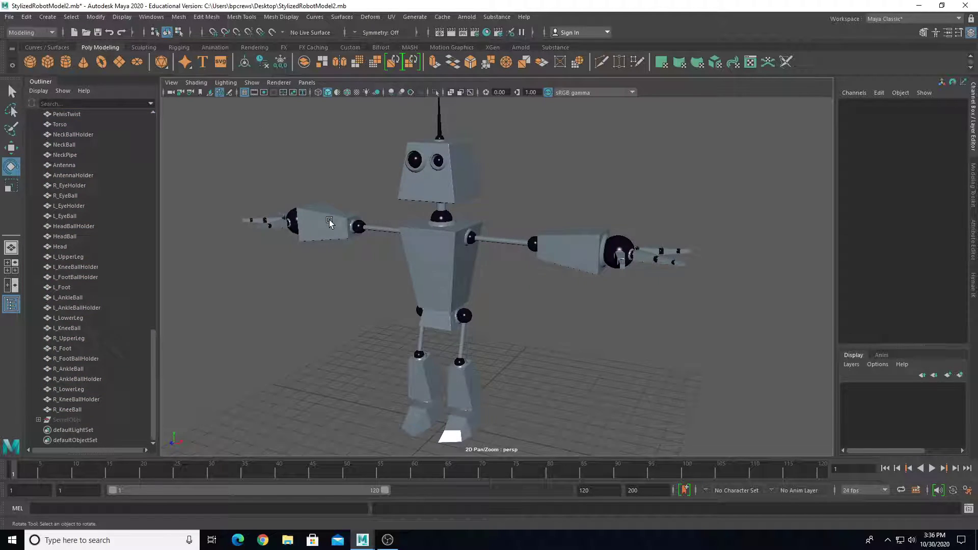
pyautogui.scroll(-4, 330, 222)
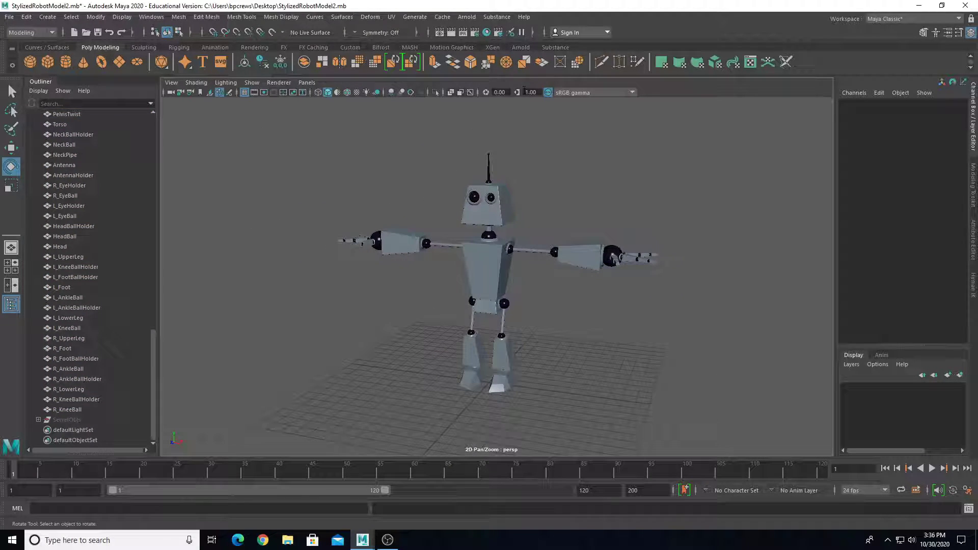
pyautogui.click(486, 32)
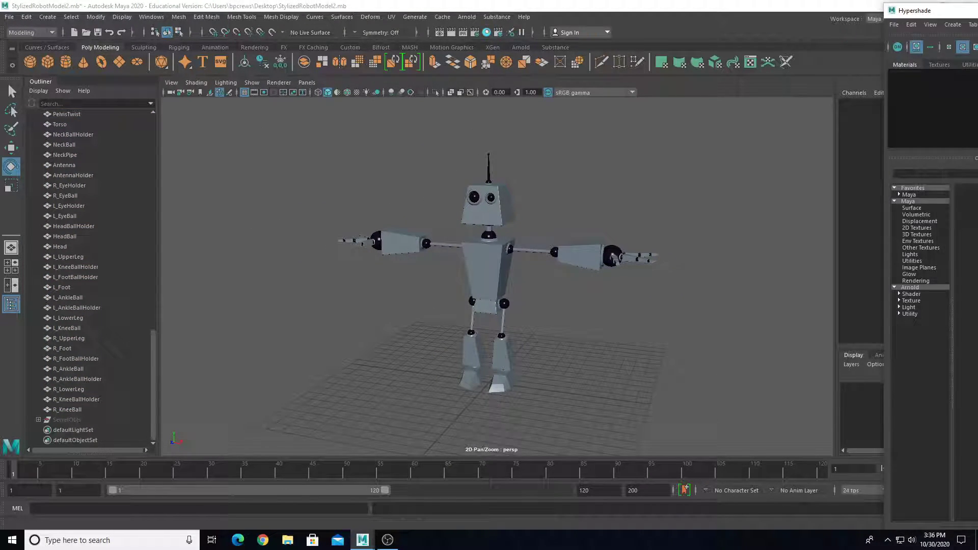
pyautogui.moveTo(932, 10); pyautogui.dragTo(399, 406)
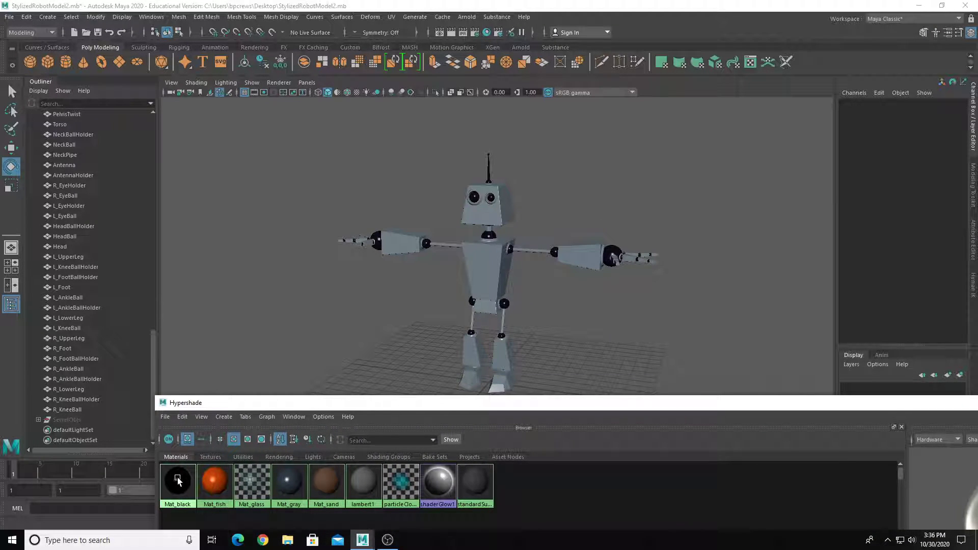
pyautogui.keyDown('alt'); pyautogui.moveTo(431, 338); pyautogui.dragTo(428, 315); pyautogui.keyUp('alt')
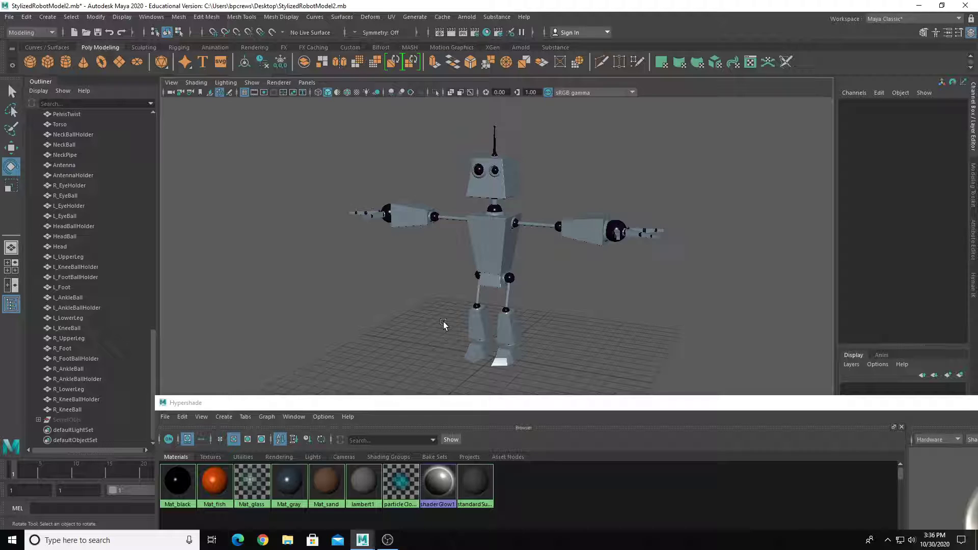
pyautogui.click(433, 306)
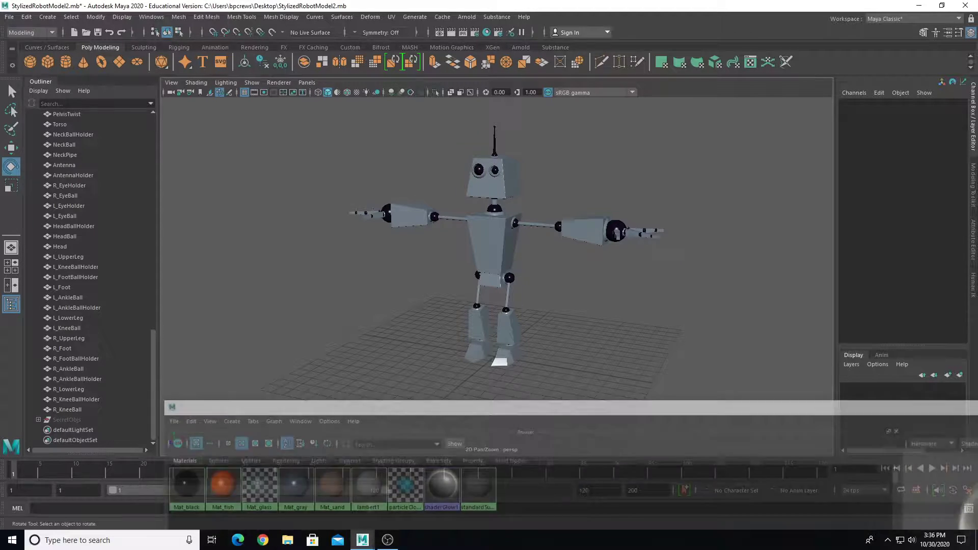
pyautogui.moveTo(312, 109); pyautogui.dragTo(727, 416)
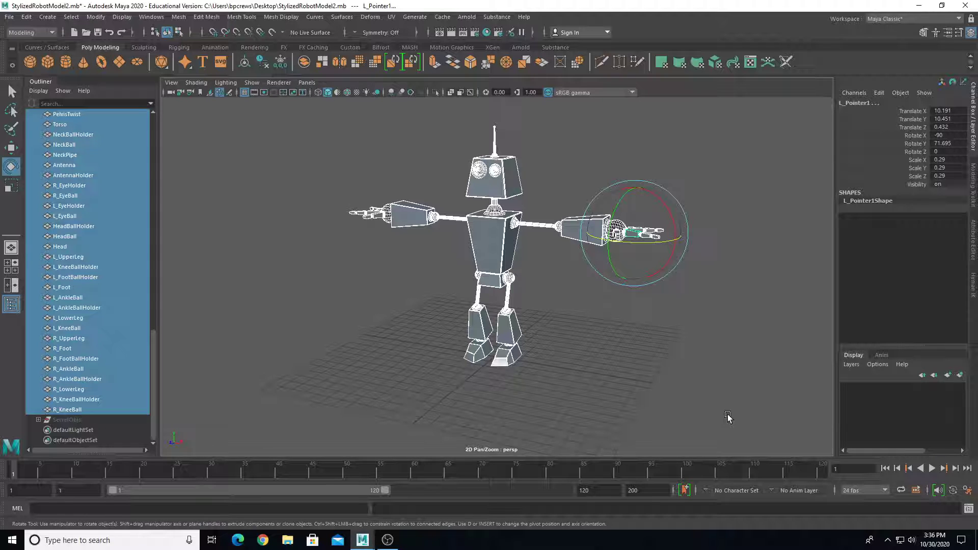
pyautogui.click(701, 401)
pyautogui.scroll(8, 593, 360)
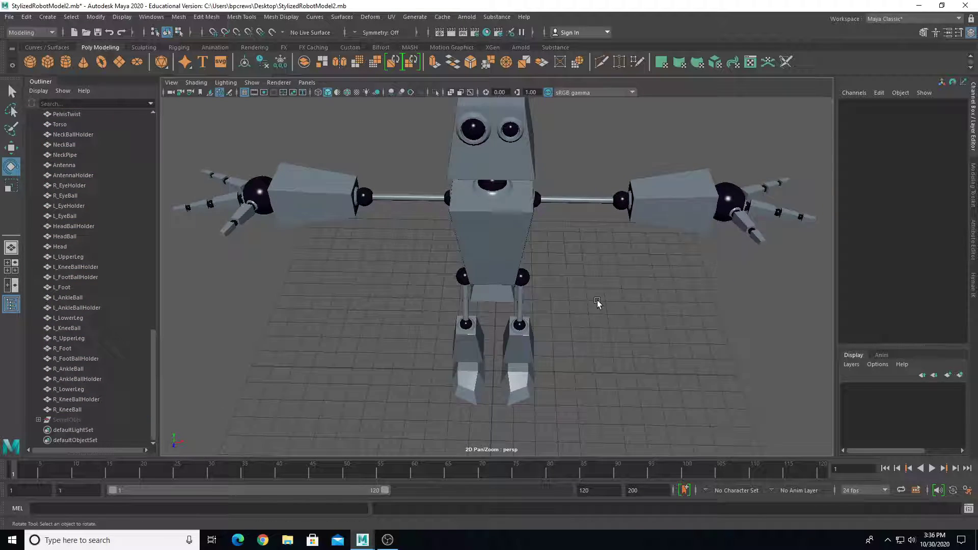
pyautogui.keyDown('alt'); pyautogui.moveTo(597, 303); pyautogui.dragTo(574, 297); pyautogui.keyUp('alt')
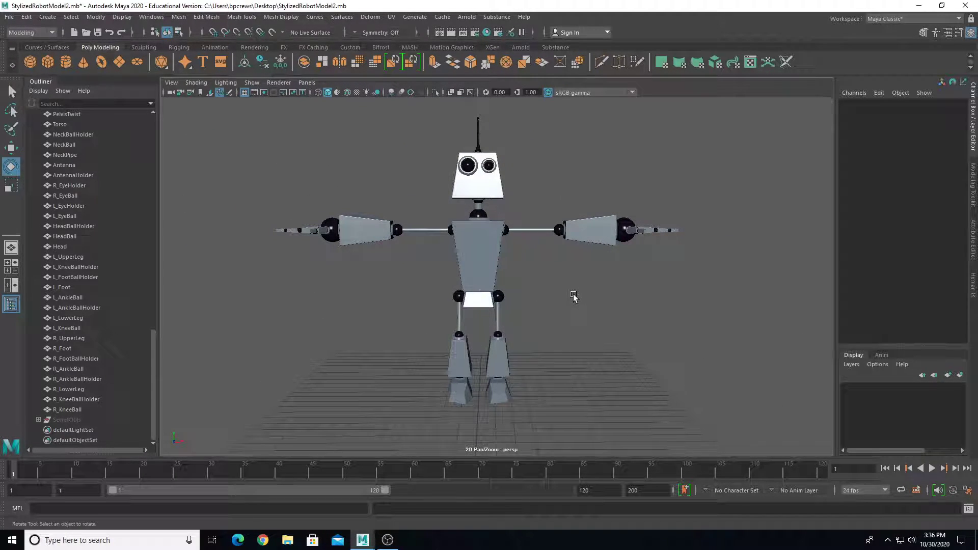
pyautogui.keyDown('alt'); pyautogui.moveTo(585, 236); pyautogui.dragTo(552, 311); pyautogui.keyUp('alt')
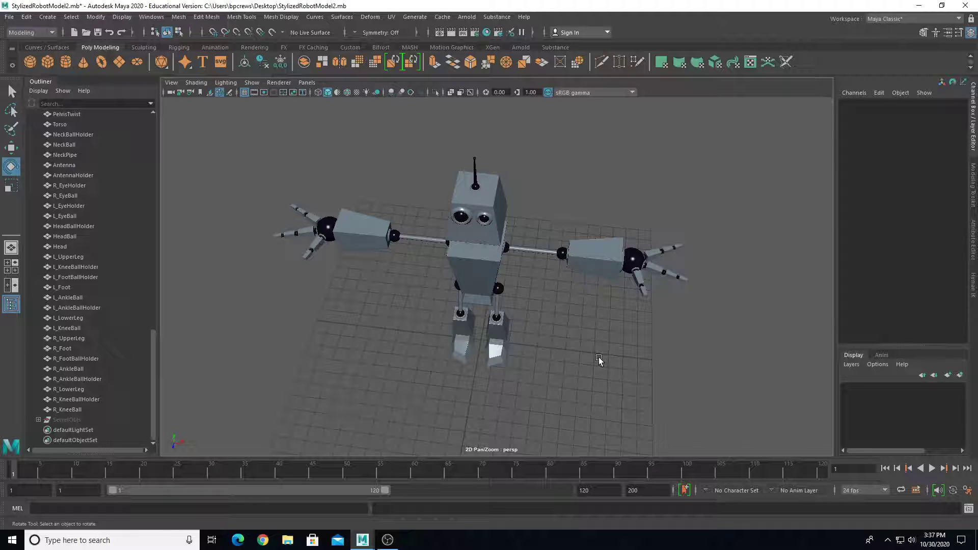
pyautogui.keyDown('alt'); pyautogui.moveTo(564, 339); pyautogui.dragTo(602, 258); pyautogui.keyUp('alt')
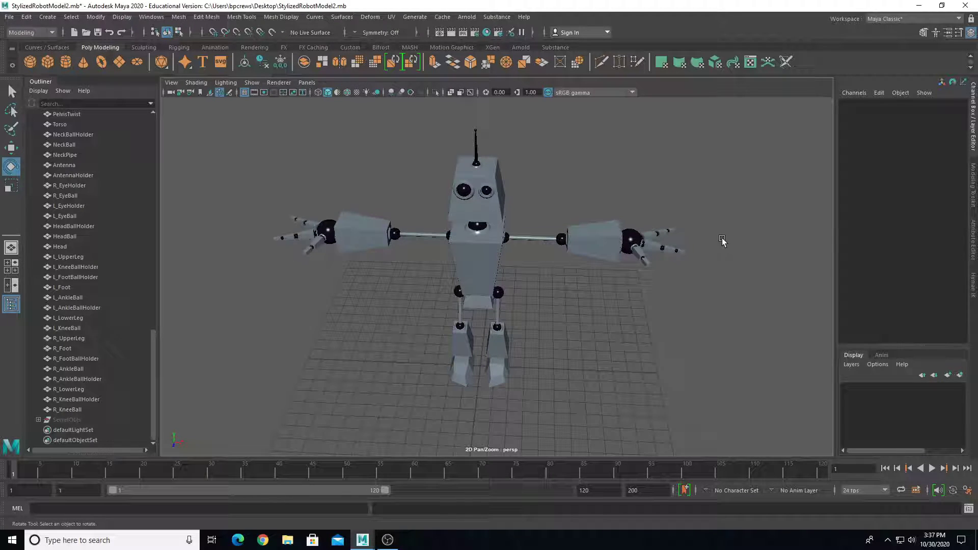
pyautogui.keyDown('alt'); pyautogui.moveTo(556, 296); pyautogui.dragTo(500, 302); pyautogui.keyUp('alt')
pyautogui.scroll(5, 501, 273)
pyautogui.scroll(3, 504, 299)
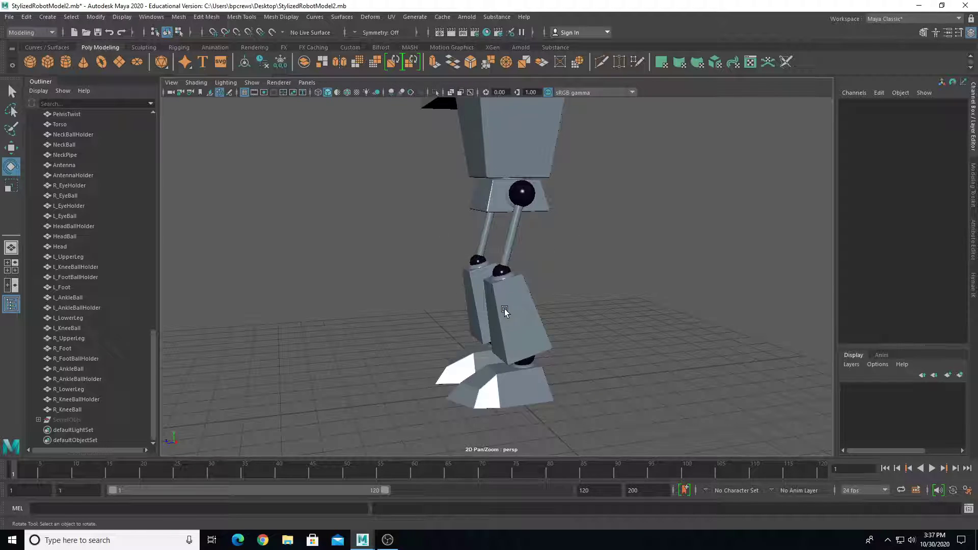
pyautogui.press('space')
pyautogui.press('space')
pyautogui.press('a')
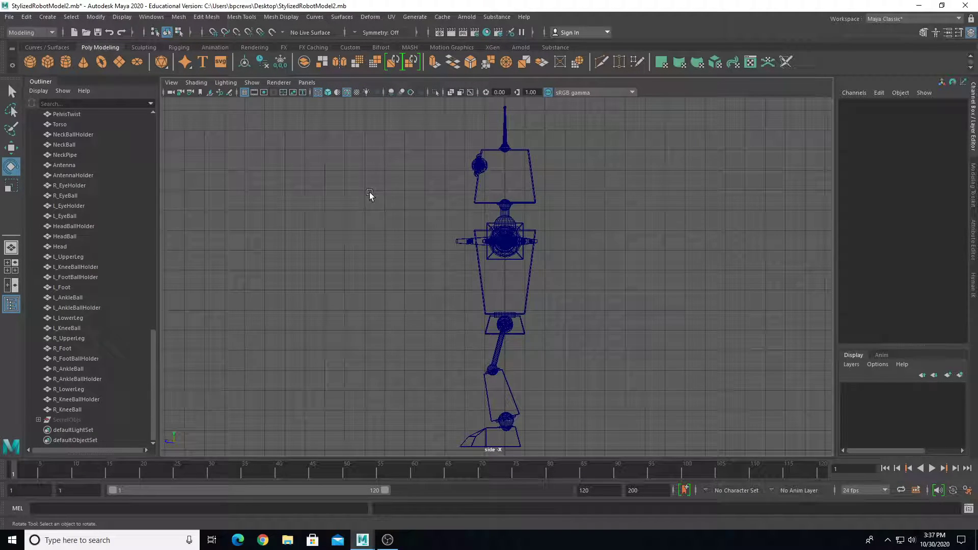
pyautogui.press('5')
pyautogui.scroll(5, 473, 284)
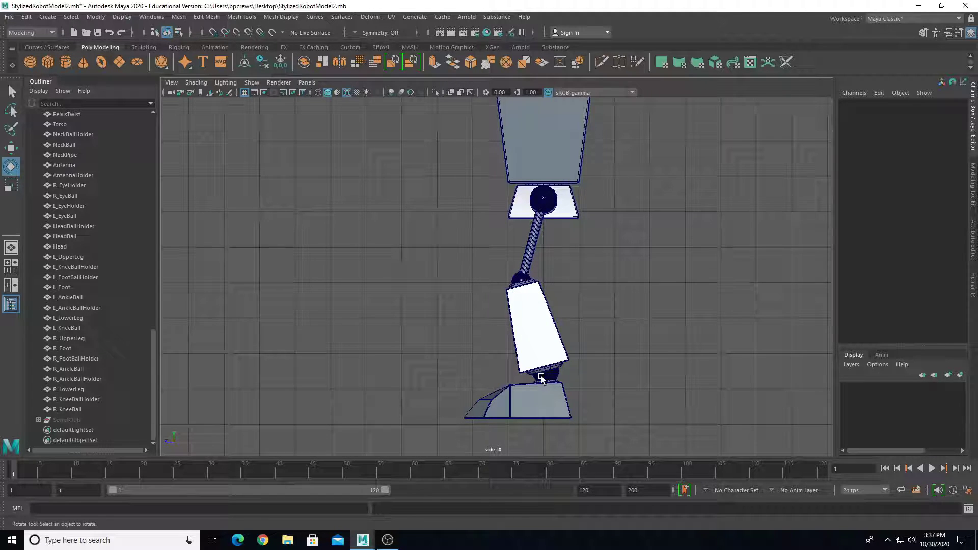
pyautogui.click(518, 279)
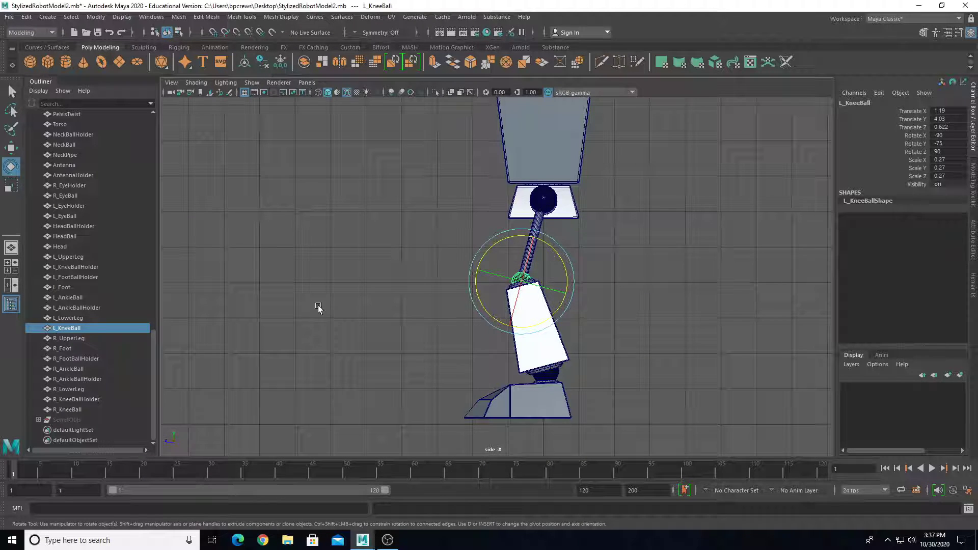
pyautogui.click(543, 200)
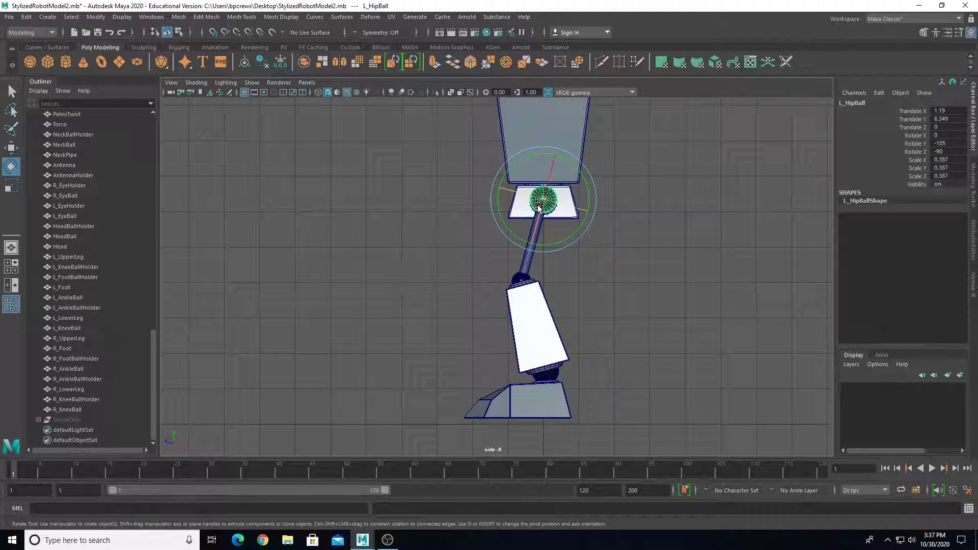
pyautogui.click(554, 378)
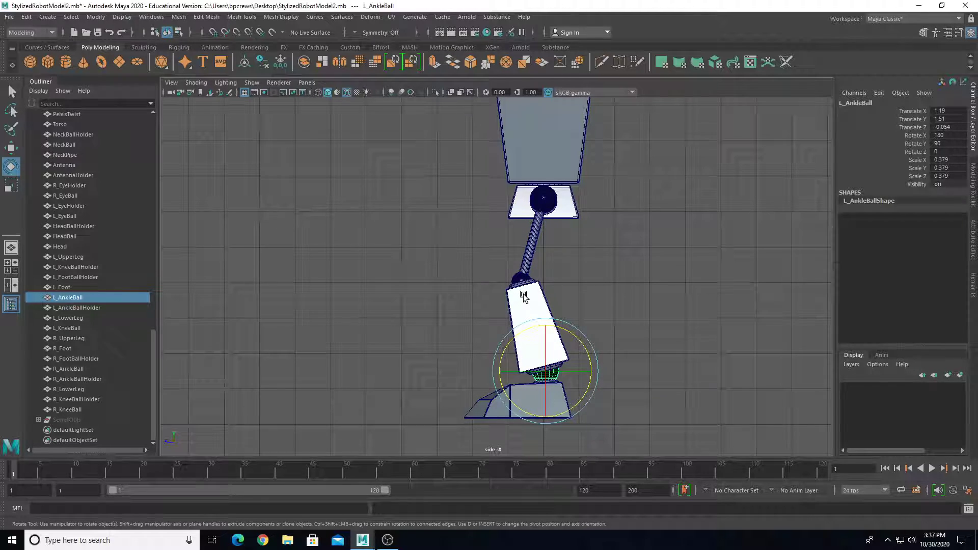
pyautogui.click(463, 239)
pyautogui.press('space')
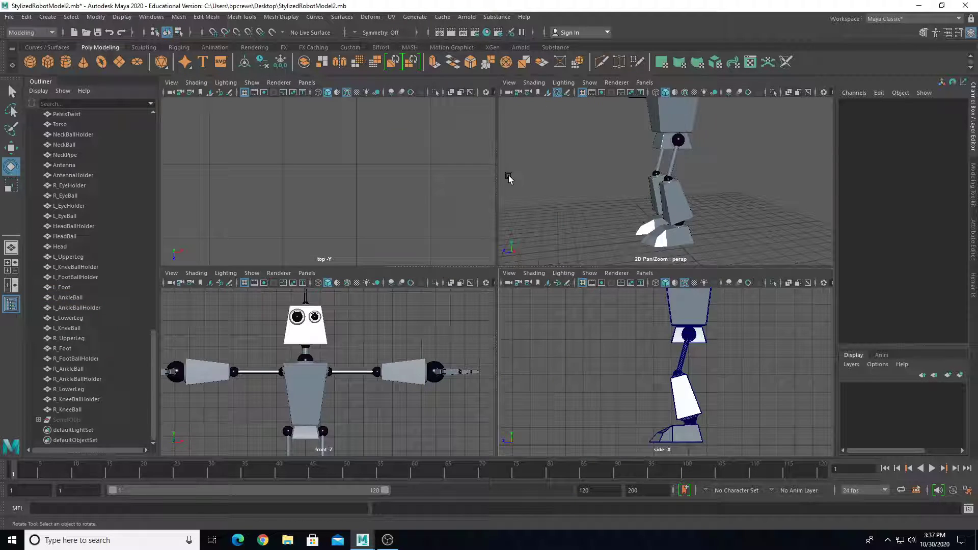
pyautogui.press('space')
pyautogui.keyDown('alt'); pyautogui.moveTo(524, 203); pyautogui.dragTo(520, 234); pyautogui.keyUp('alt')
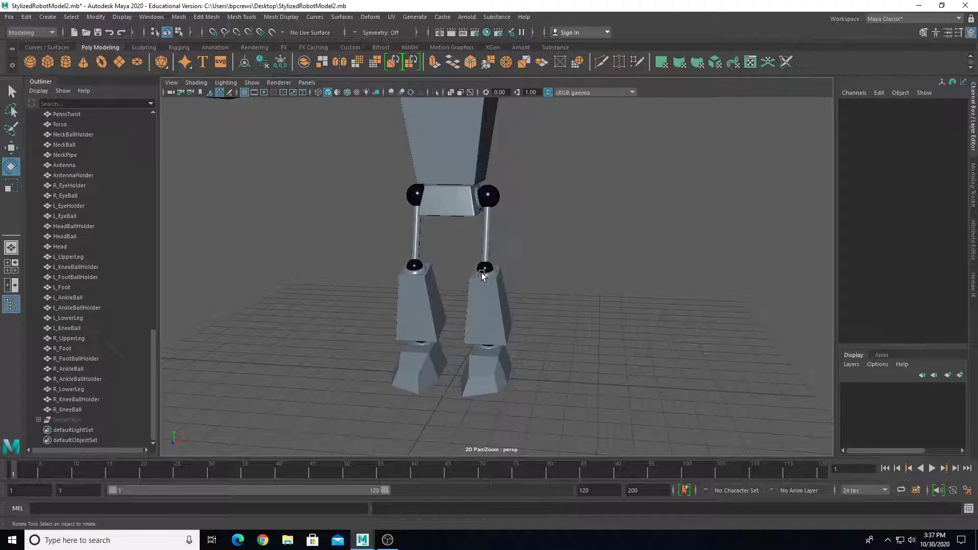
pyautogui.press('f')
pyautogui.press('space')
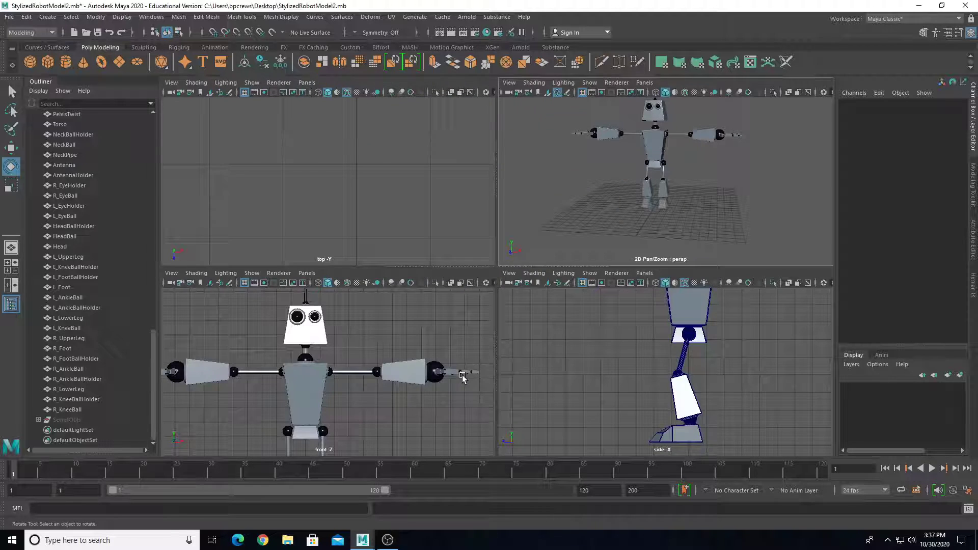
pyautogui.press('space')
pyautogui.scroll(-5, 422, 363)
pyautogui.scroll(2, 534, 305)
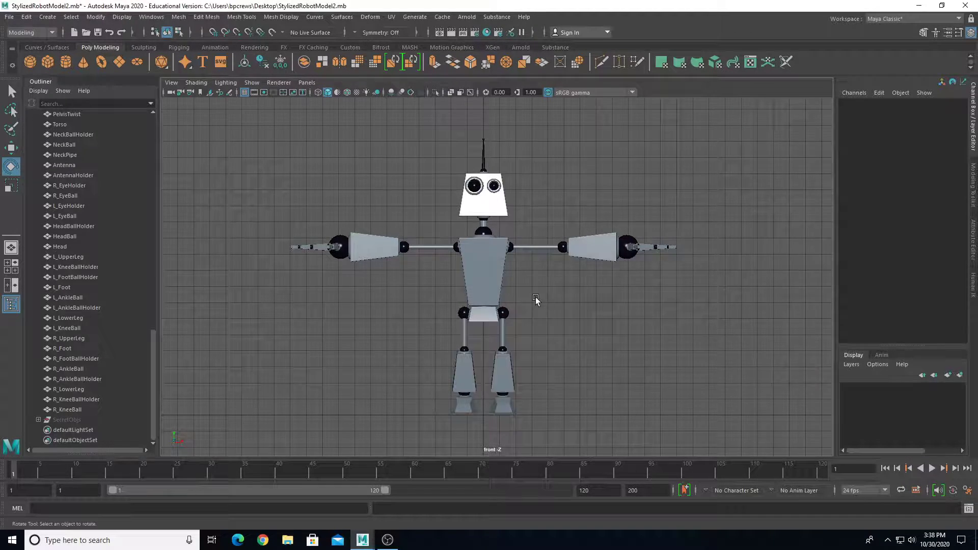
pyautogui.press('space')
pyautogui.press('space')
pyautogui.scroll(1, 492, 253)
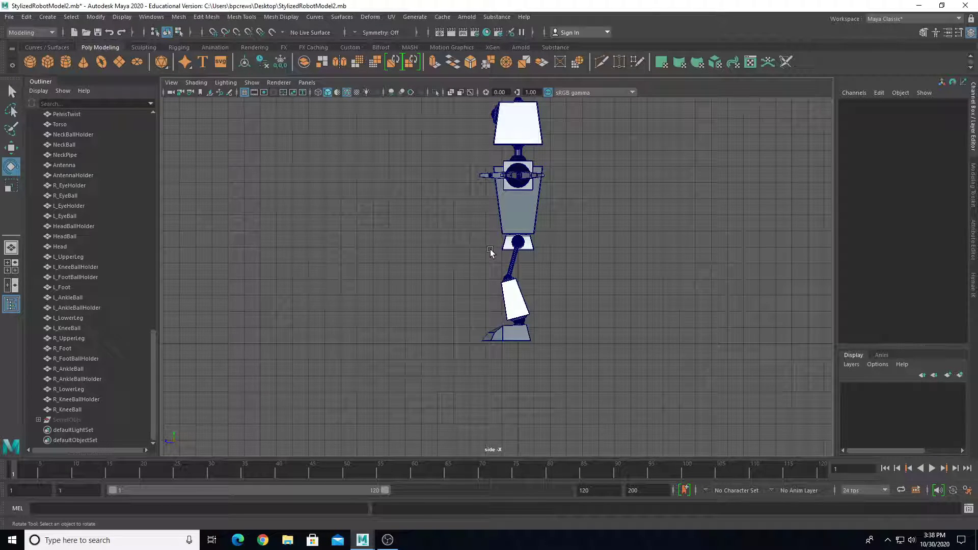
pyautogui.press('space')
pyautogui.press('space')
pyautogui.keyDown('alt'); pyautogui.moveTo(560, 218); pyautogui.dragTo(515, 248); pyautogui.keyUp('alt')
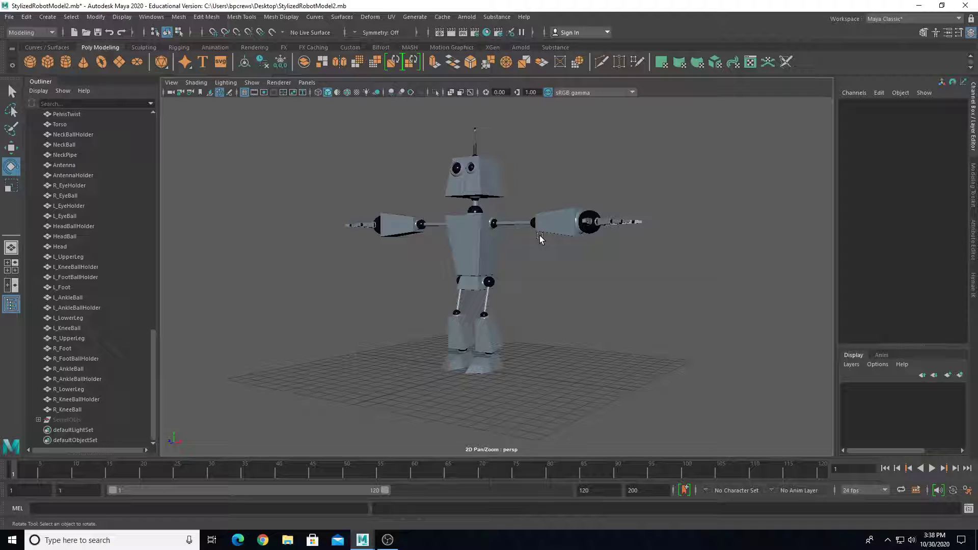
pyautogui.keyDown('alt'); pyautogui.moveTo(506, 284); pyautogui.dragTo(533, 292); pyautogui.keyUp('alt')
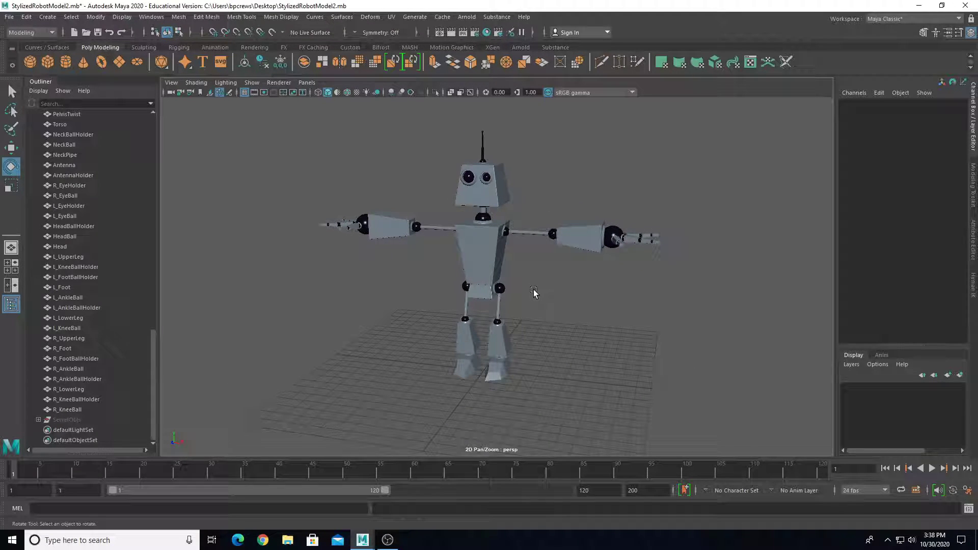